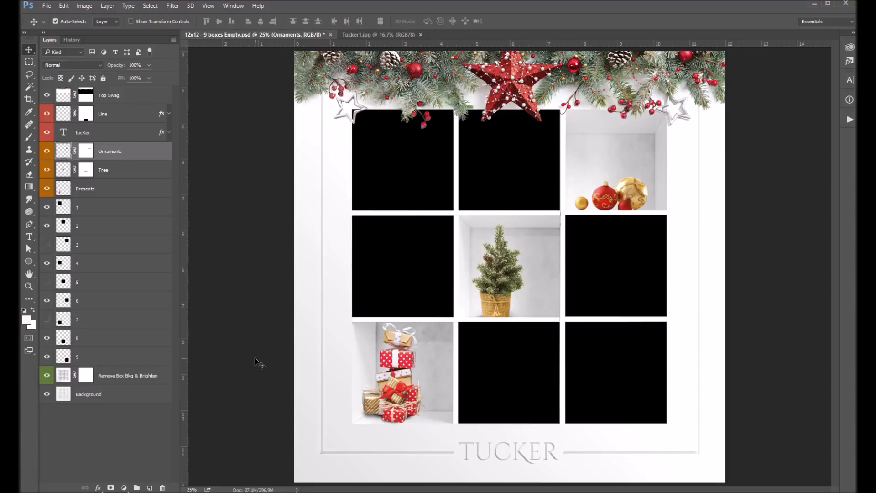
Move the ornaments from the third box of the upper row into the middle one, hide layer 2 and show layer 3.
click(425, 296)
drag(622, 194, 518, 194)
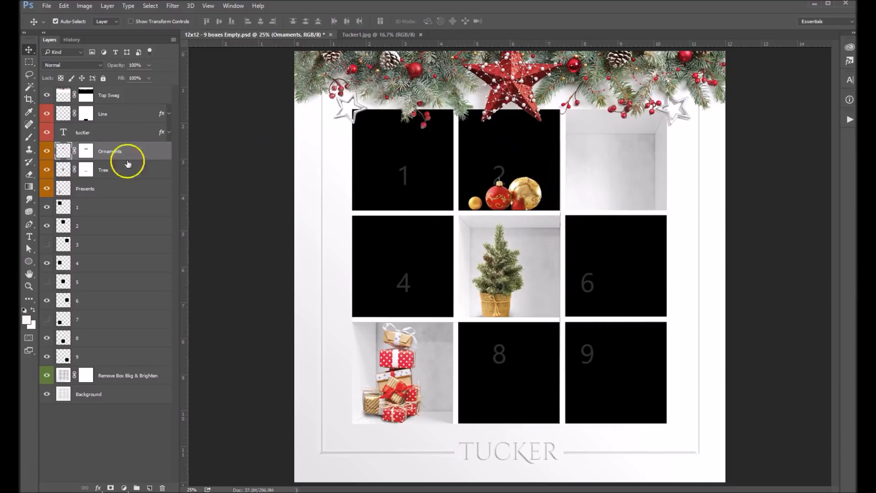
click(47, 226)
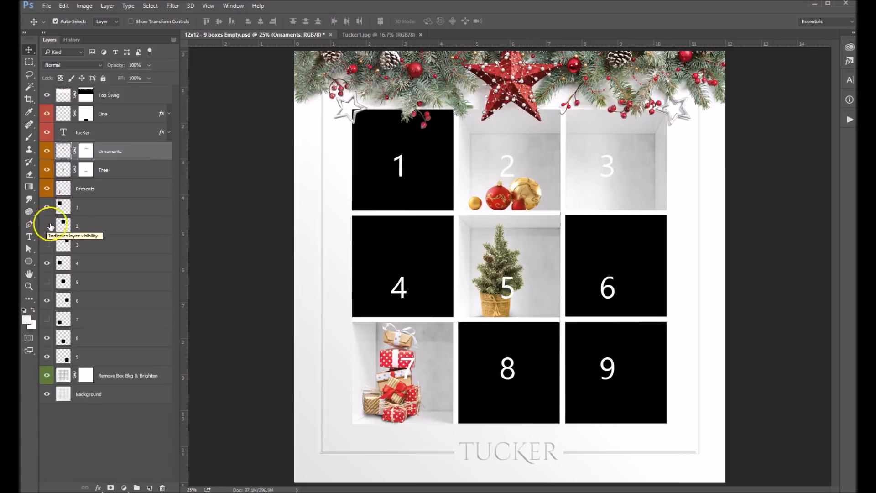
click(47, 245)
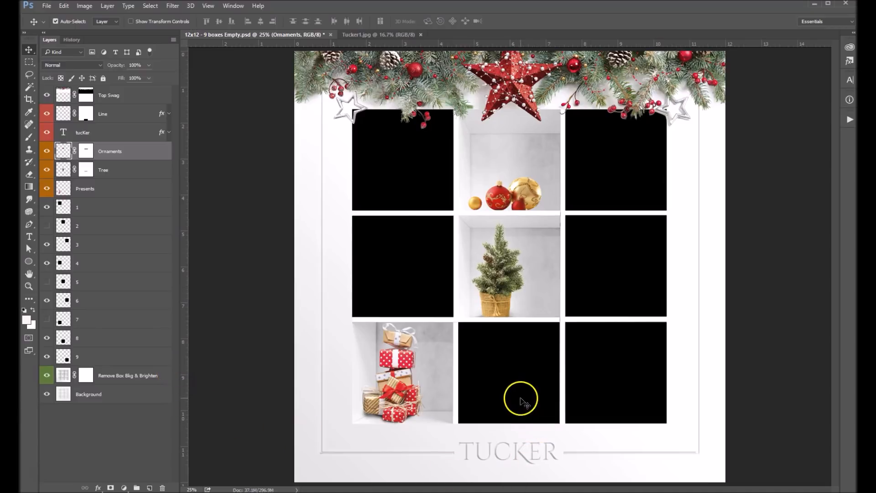
Bring the dog photo from Tucker1.jpg into the 12x12 template directly above layer 8 and clip it to that layer.
click(389, 35)
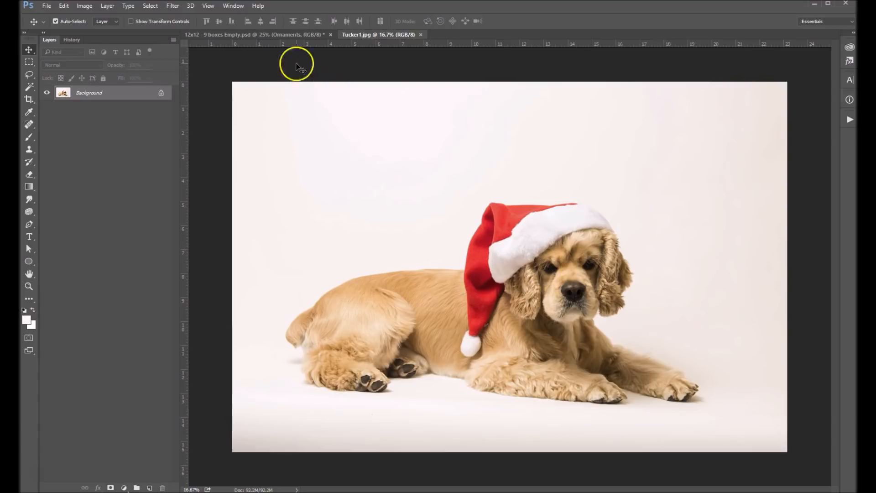
click(274, 34)
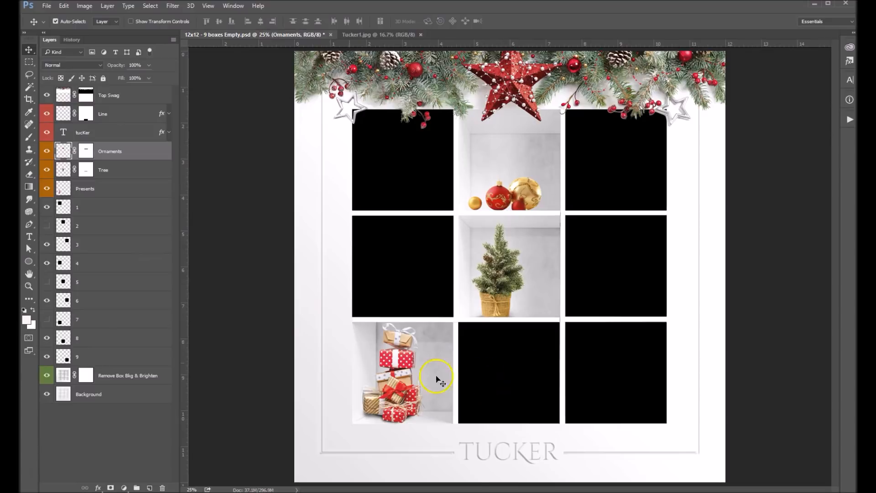
click(97, 339)
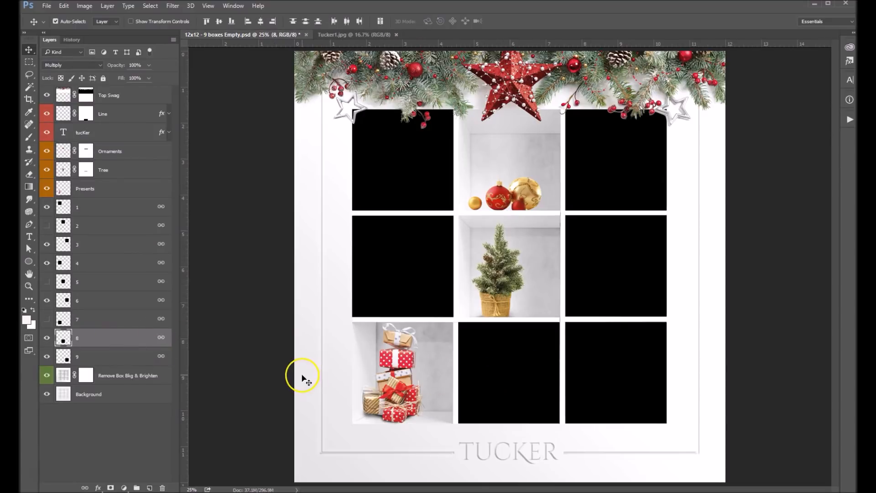
click(354, 35)
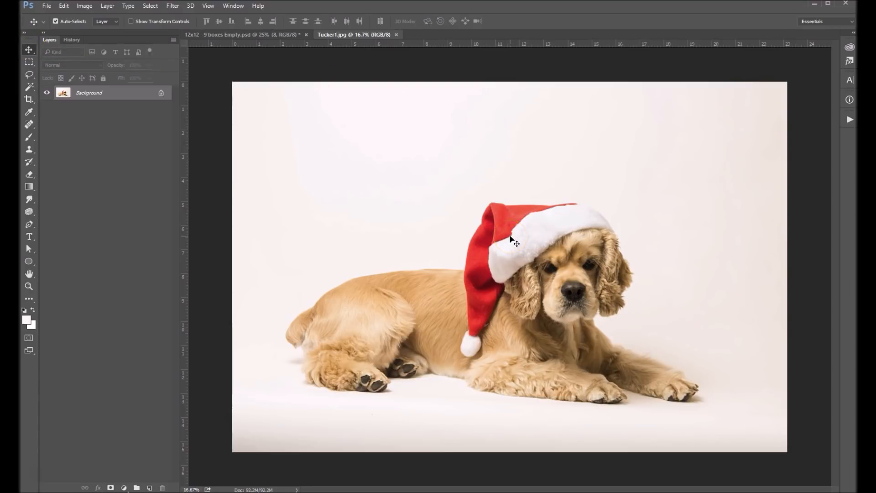
drag(510, 238, 496, 223)
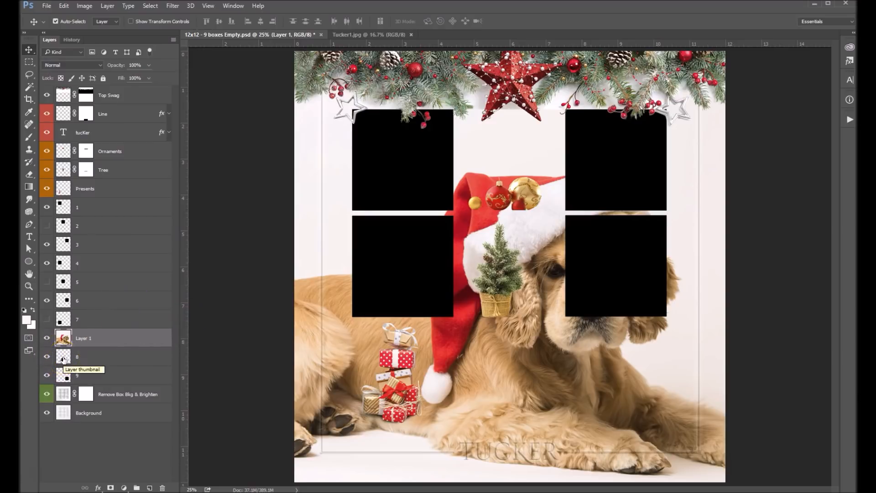
right_click(106, 339)
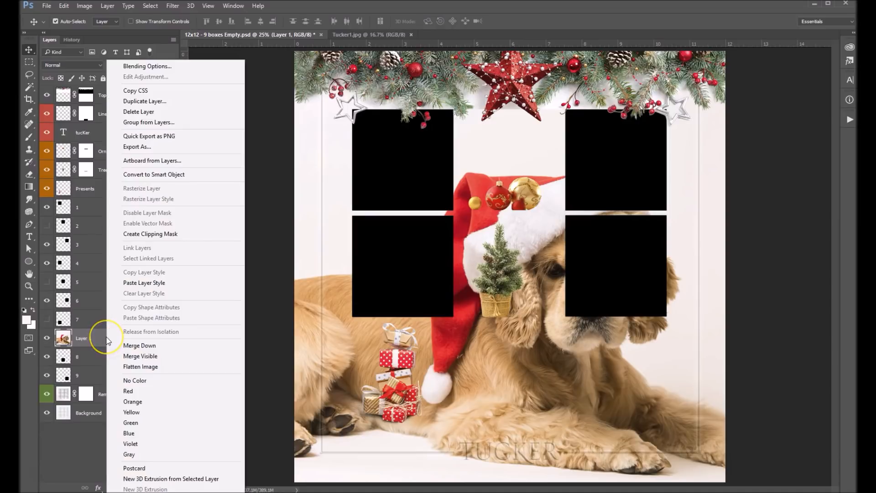
click(151, 234)
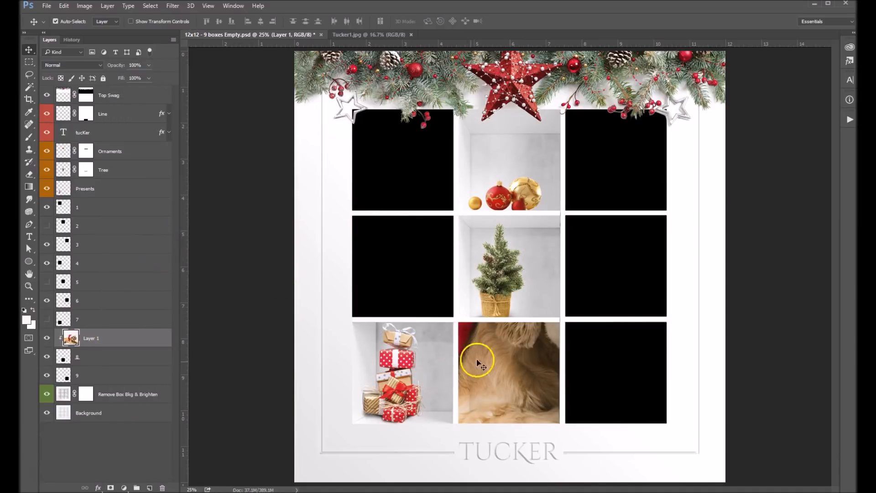
drag(477, 360, 528, 383)
Scale the clipped dog photo down proportionally to about 17% around the middle box of the lowest row.
click(80, 8)
mouse_move(63, 8)
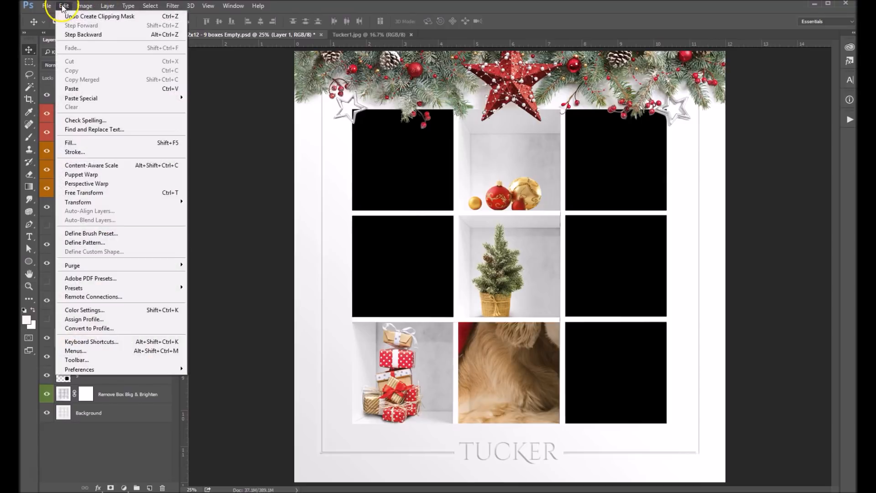
mouse_move(80, 202)
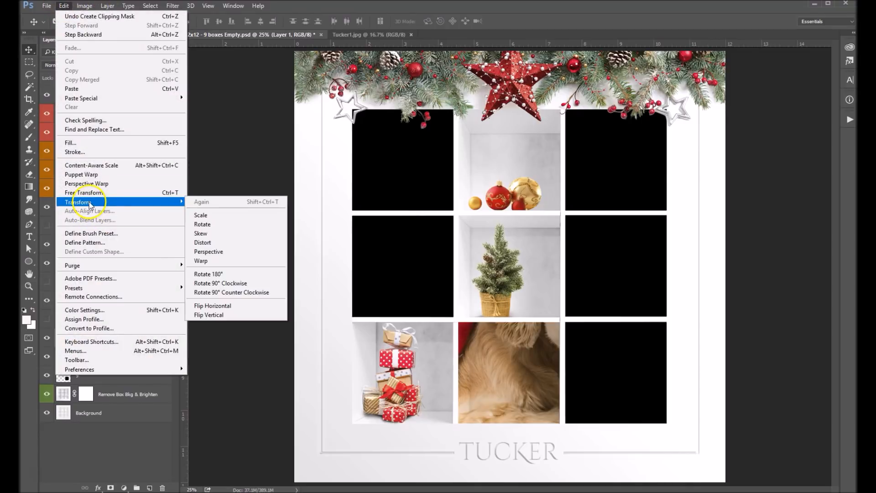
click(220, 215)
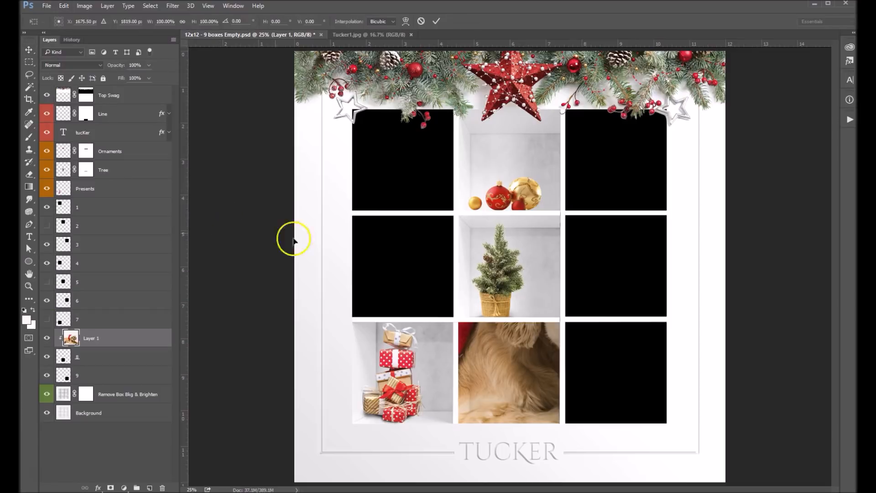
alt+click(461, 268)
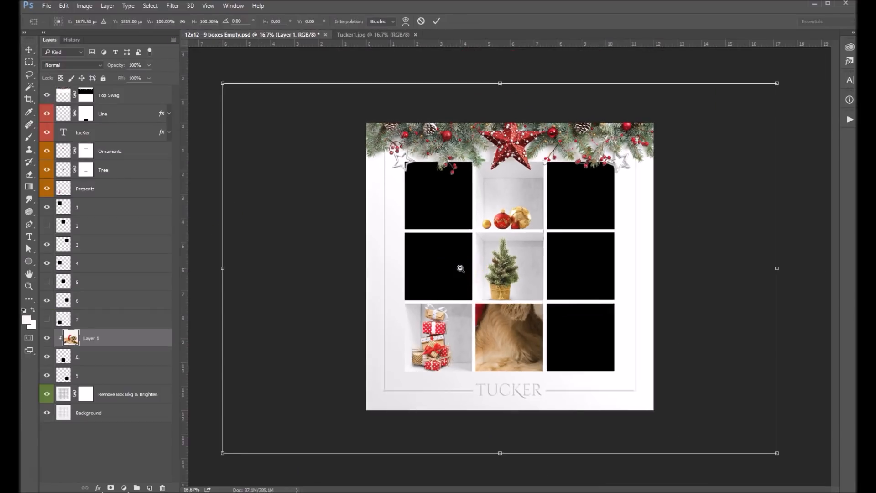
alt+click(460, 268)
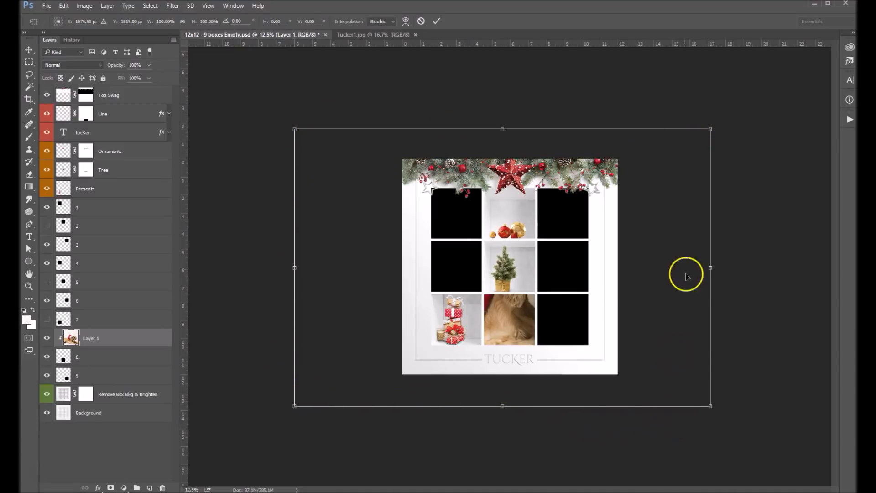
drag(710, 130, 645, 234)
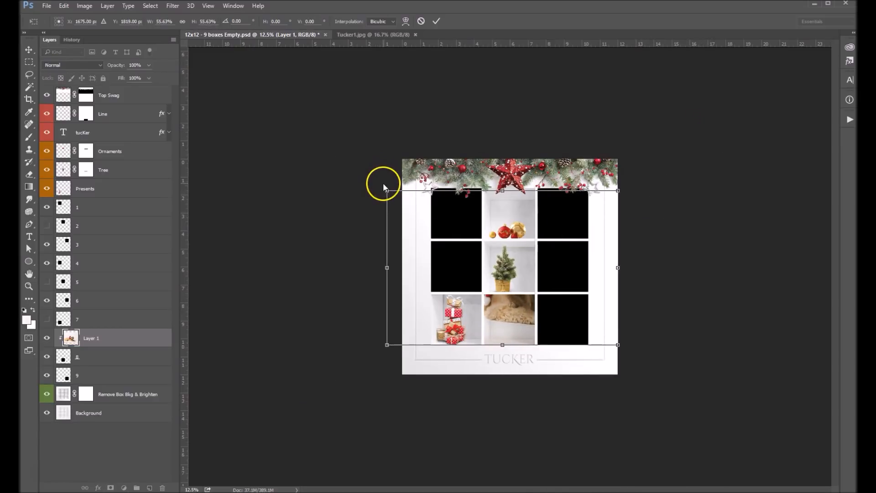
drag(387, 191, 476, 250)
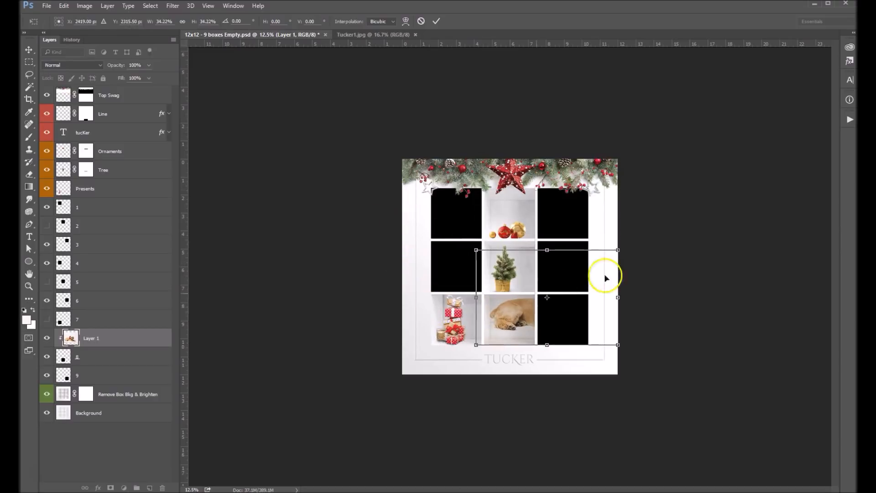
drag(619, 250, 547, 297)
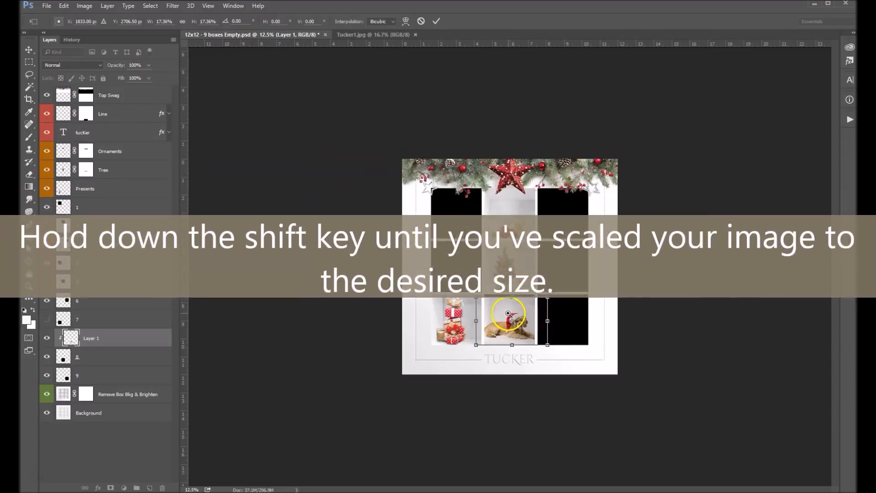
Refine the dog photo's scale to about 16% so the whole dog fits inside box 8, and apply the transformation.
ctrl+click(513, 325)
ctrl+click(504, 342)
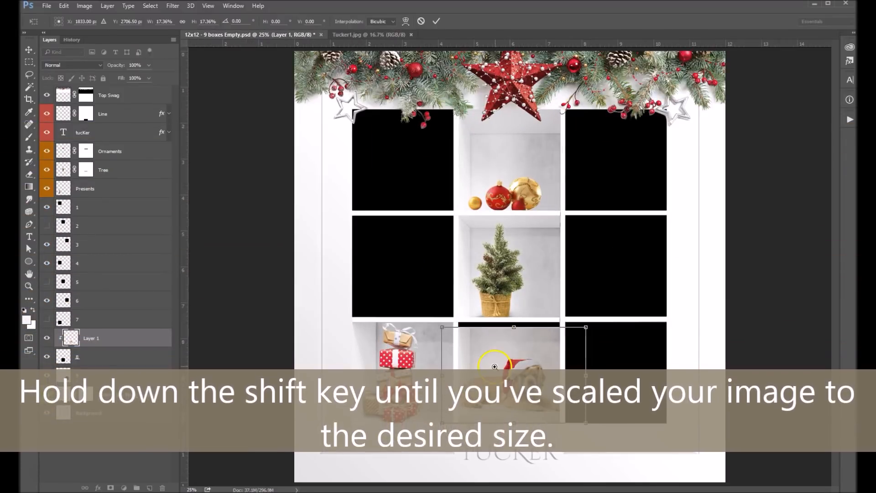
drag(586, 328, 579, 328)
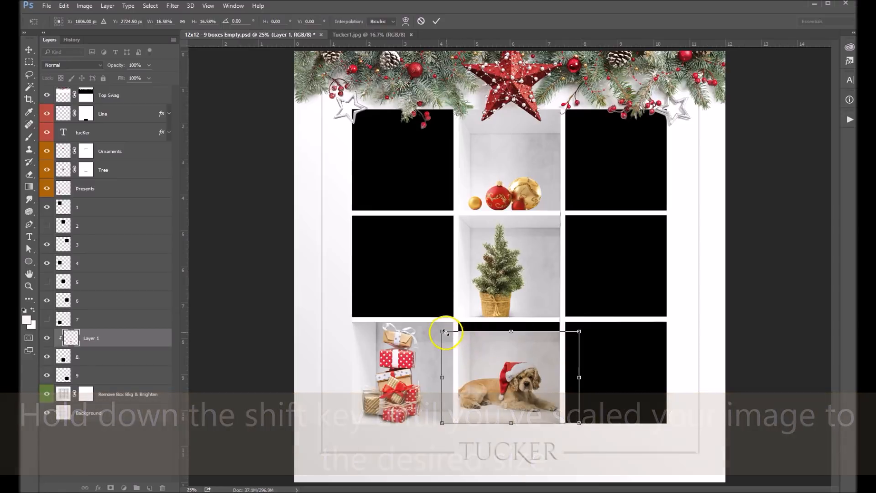
drag(444, 333, 448, 335)
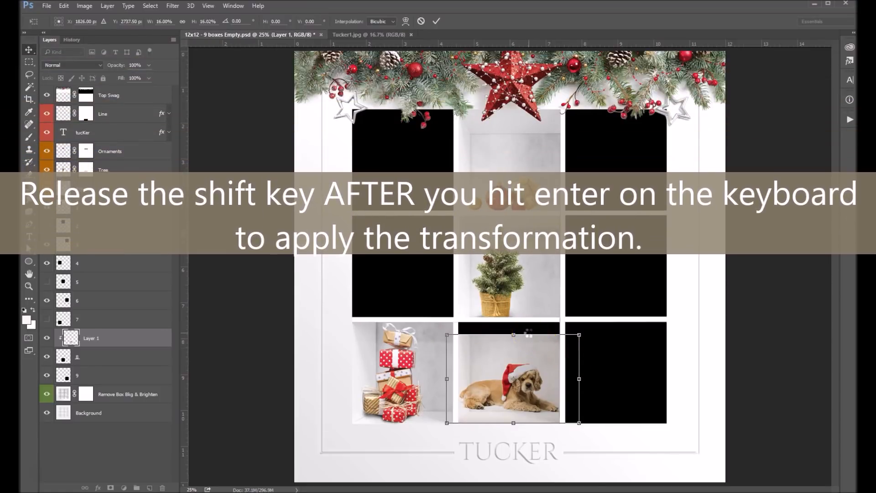
key(Return)
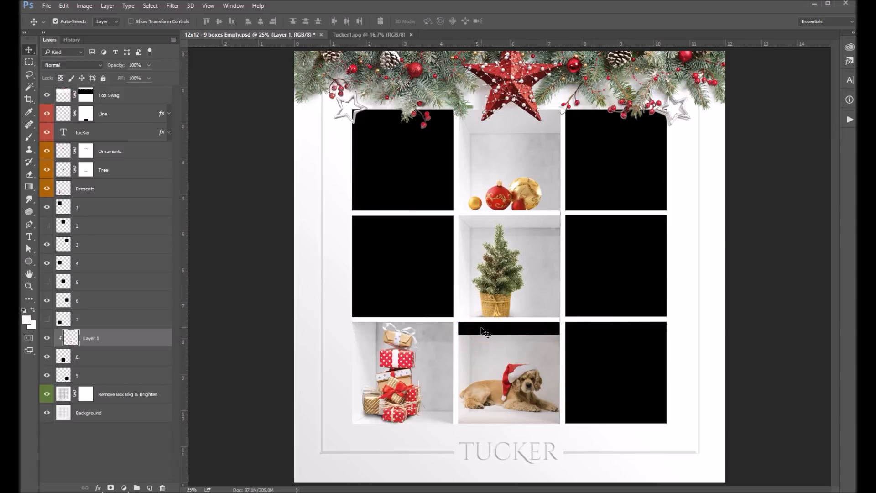
Select a thin strip along the dog photo's upper edge and stretch it upward to about 230% height to fill the box, then deselect.
click(29, 62)
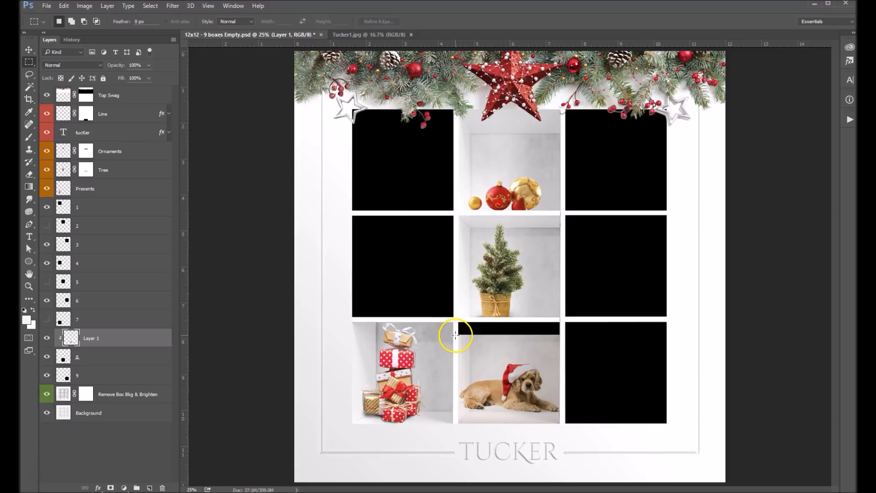
drag(457, 339, 565, 349)
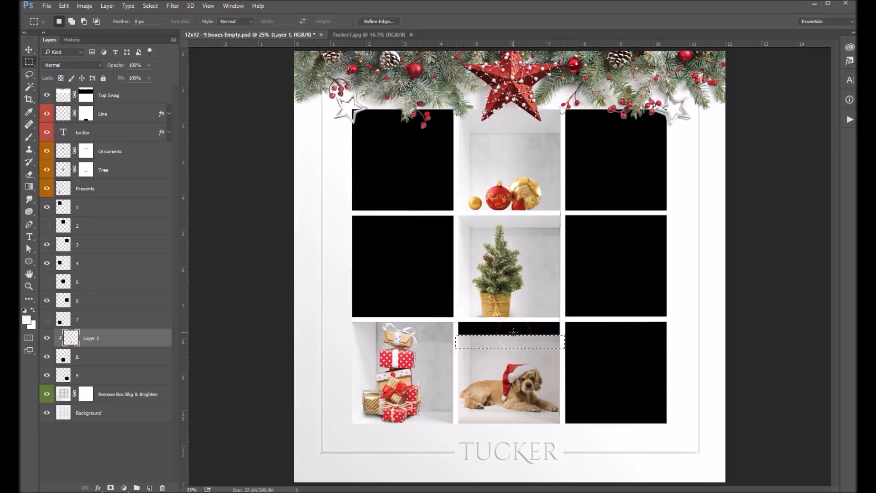
key(ctrl+t)
drag(511, 329, 510, 317)
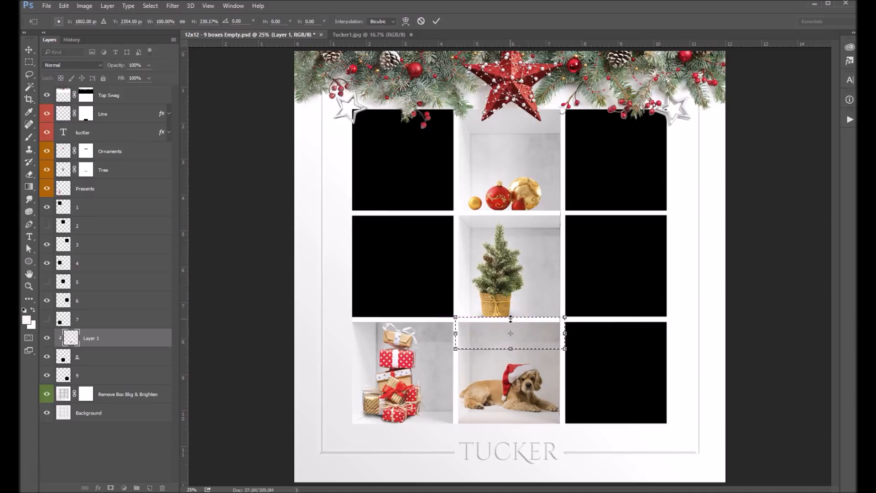
double_click(554, 343)
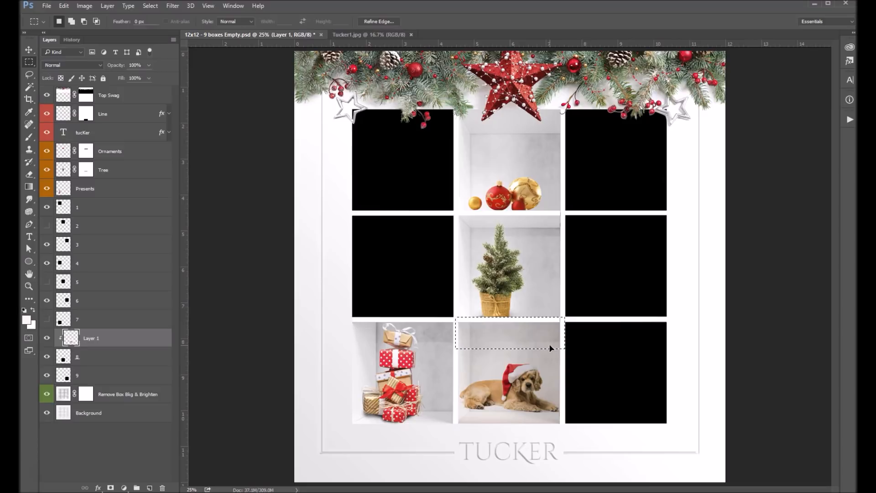
click(552, 347)
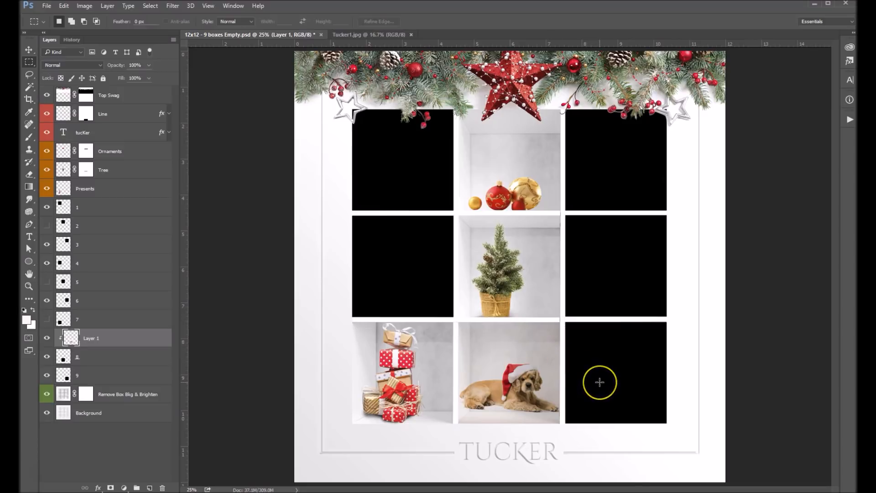
click(534, 384)
Move the dog photo down so the dog rests on the floor of its box.
click(28, 50)
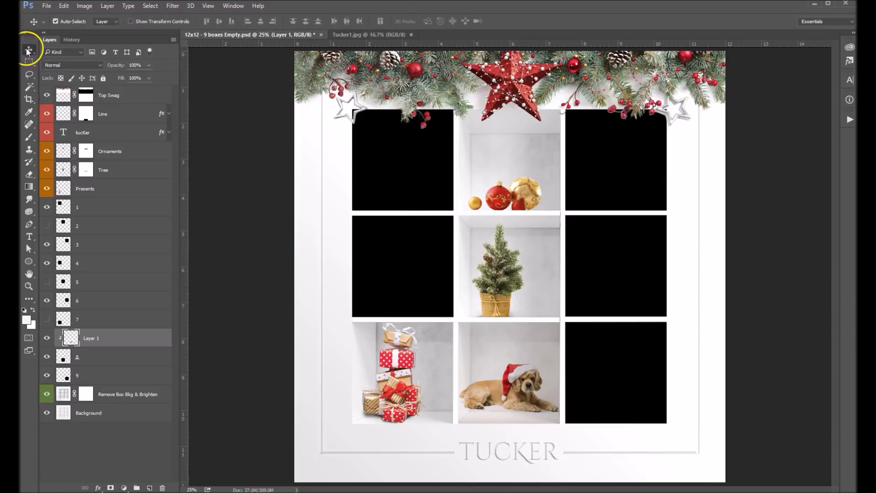
click(475, 414)
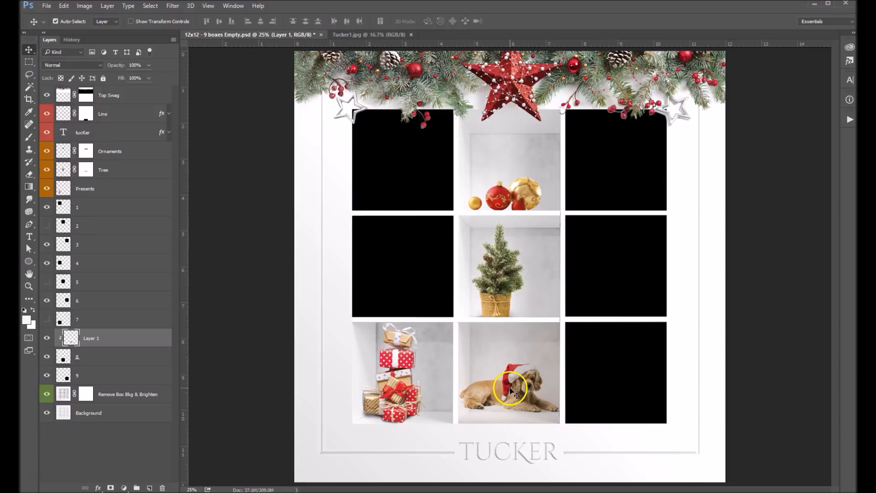
drag(511, 392, 526, 410)
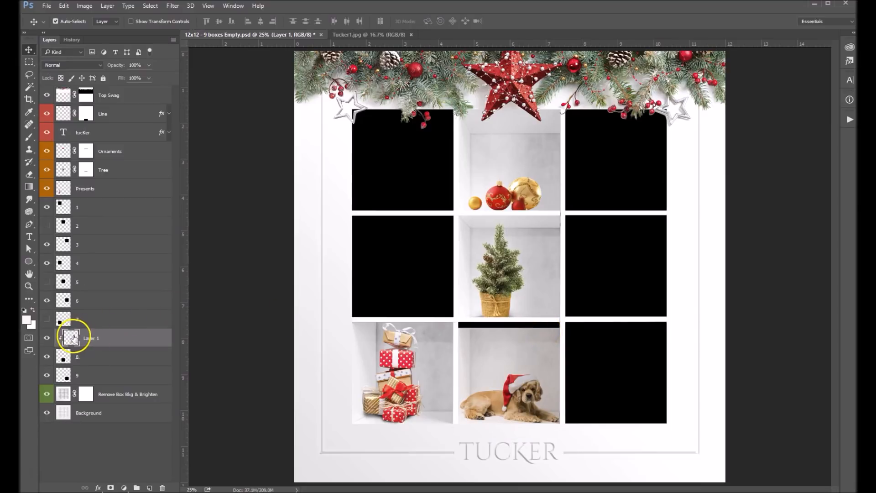
Select the photo's upper strip again, stretch it upward to about 169% height to cover the black gap, and clear the selection.
click(29, 61)
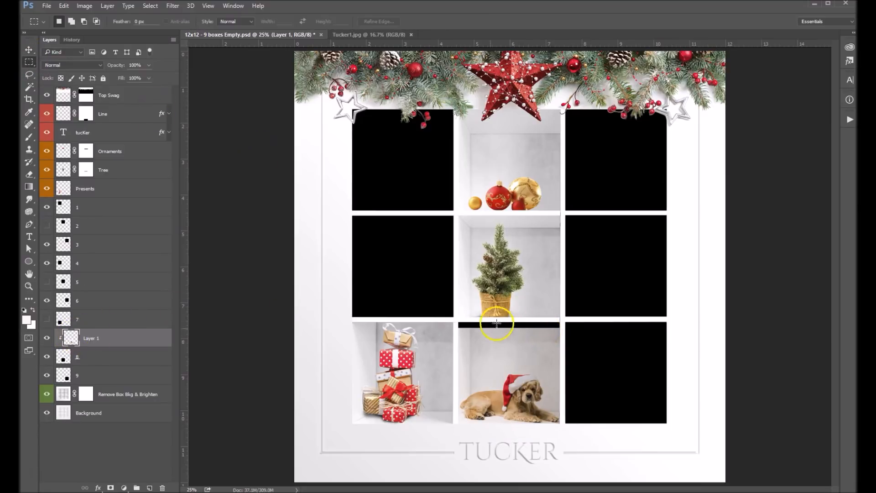
drag(456, 328, 563, 344)
key(ctrl+t)
drag(510, 328, 512, 317)
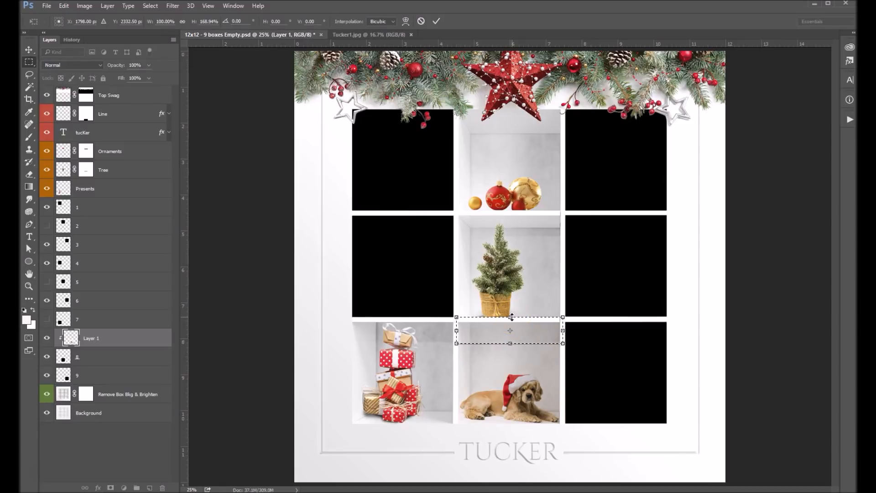
key(Return)
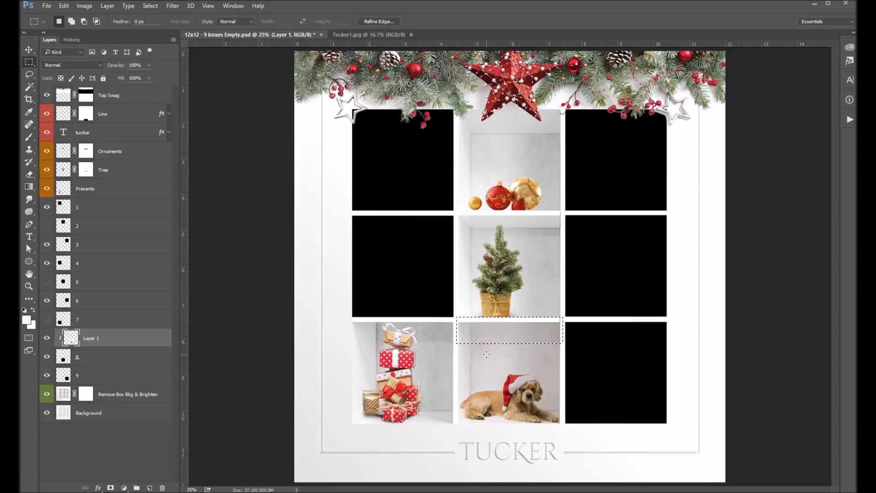
key(ctrl+d)
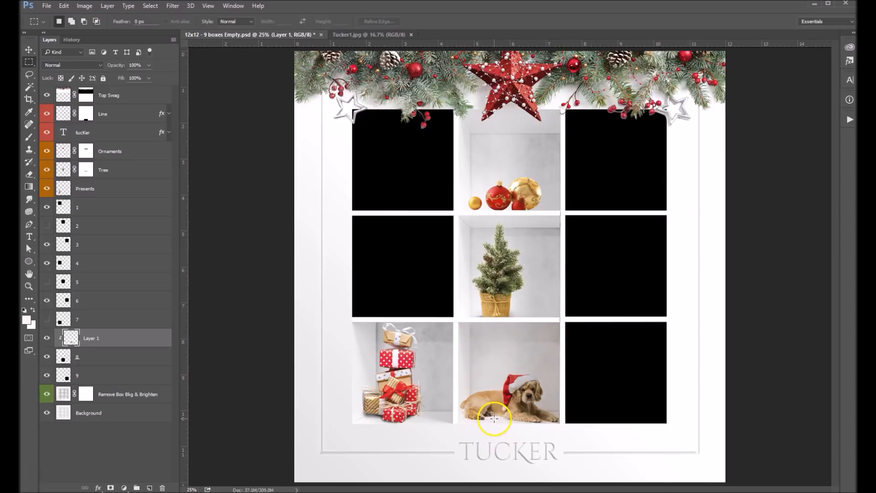
ctrl+click(549, 424)
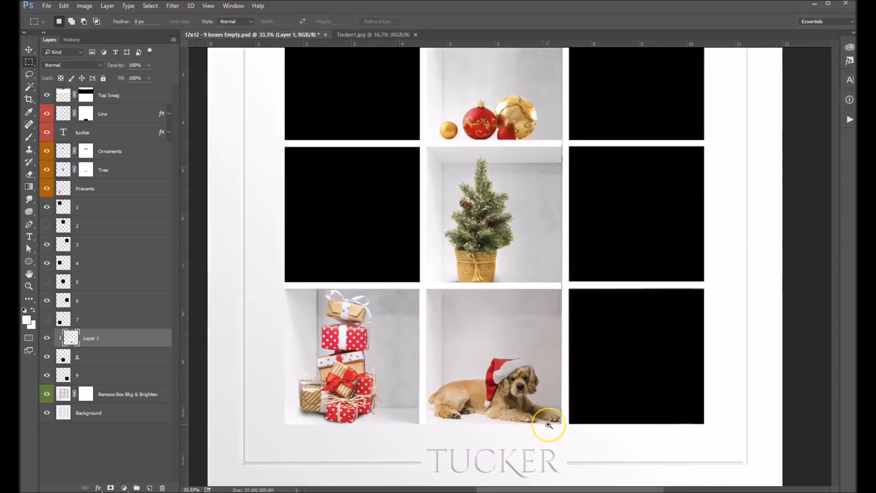
Examine the dog photo in box 8 up close and compare it with the original photo in Tucker1.jpg.
ctrl+click(549, 424)
ctrl+click(548, 425)
ctrl+click(549, 425)
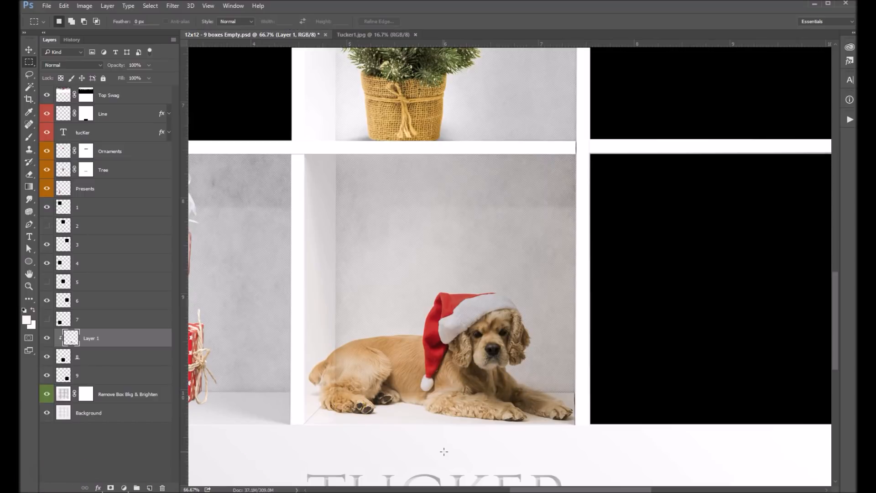
alt+click(444, 432)
alt+click(444, 432)
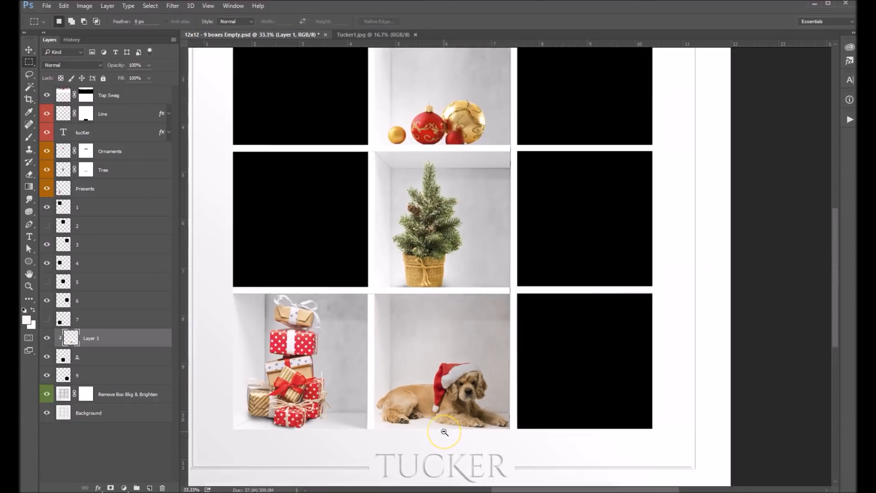
alt+click(444, 432)
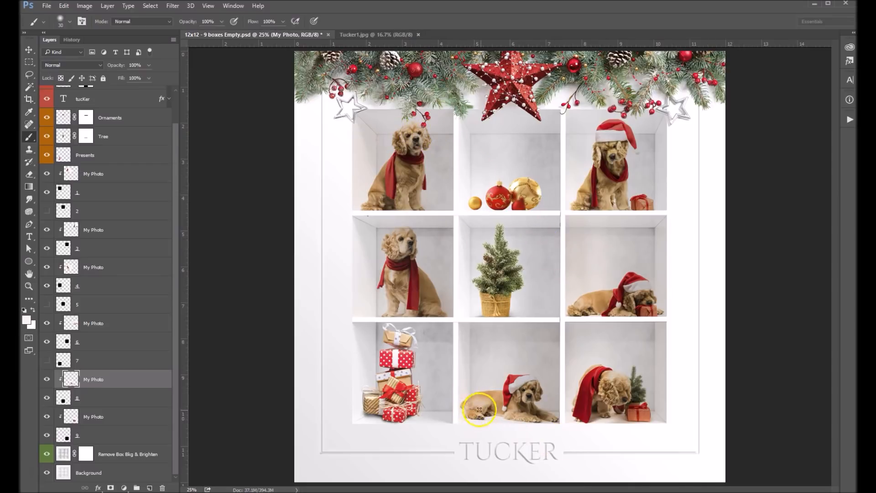
click(516, 417)
click(513, 408)
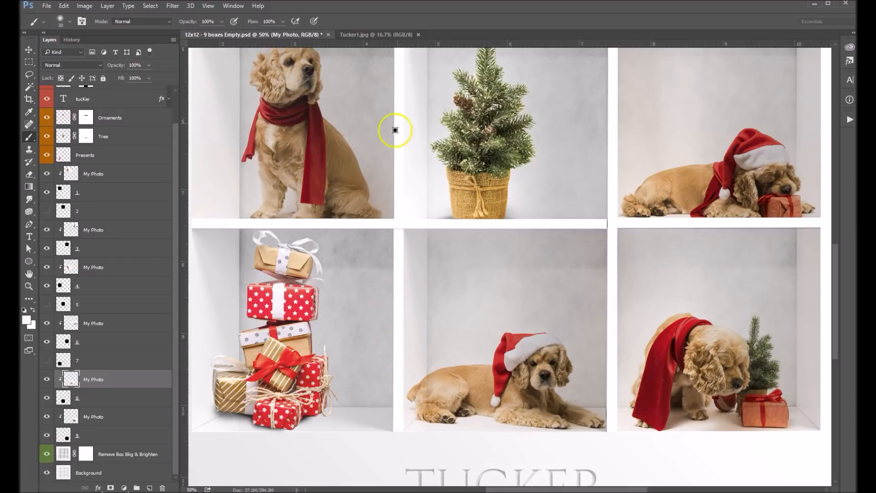
click(378, 35)
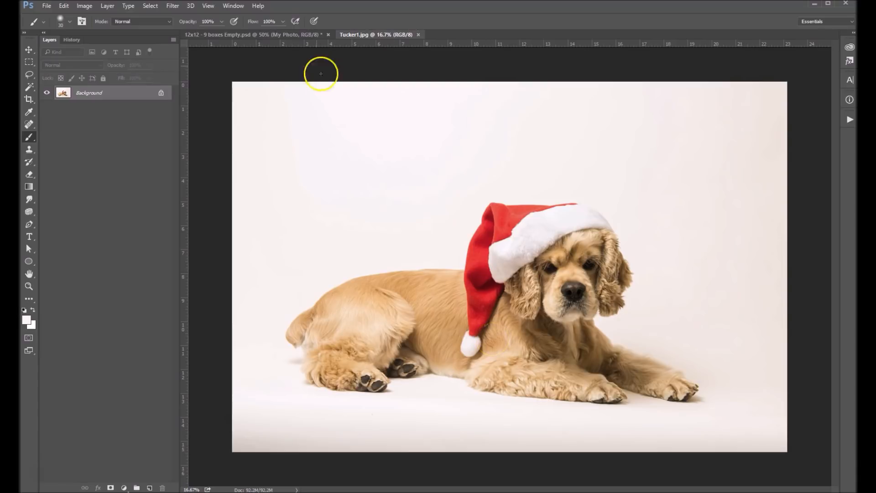
click(275, 35)
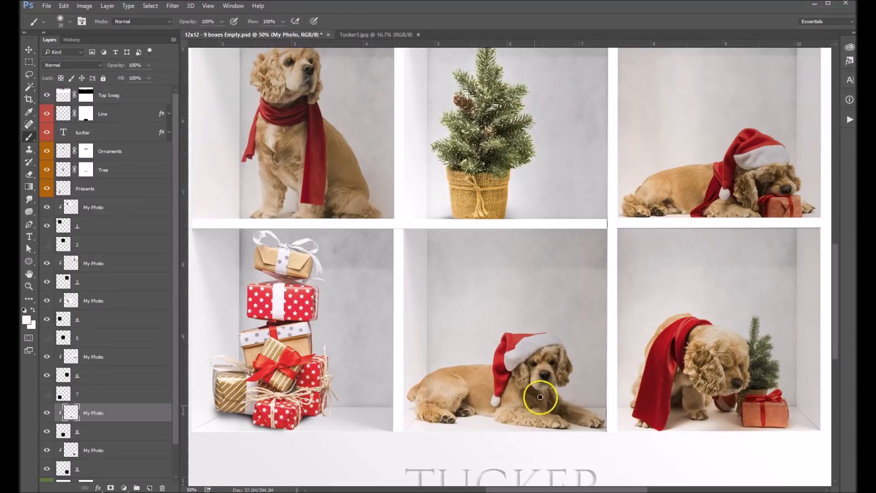
Paint black on the Remove Box Bkg & Brighten layer's mask over the Santa hat and face of the dog in box 8.
ctrl+click(496, 400)
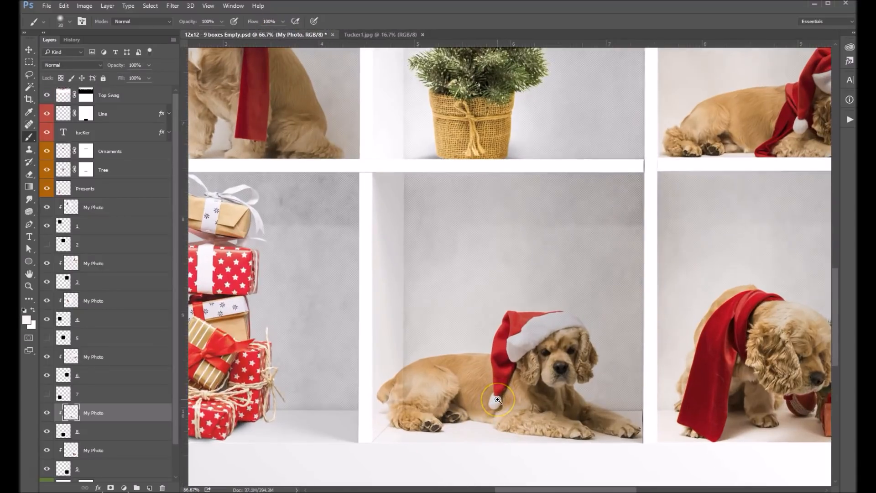
ctrl+click(497, 400)
drag(499, 399, 502, 360)
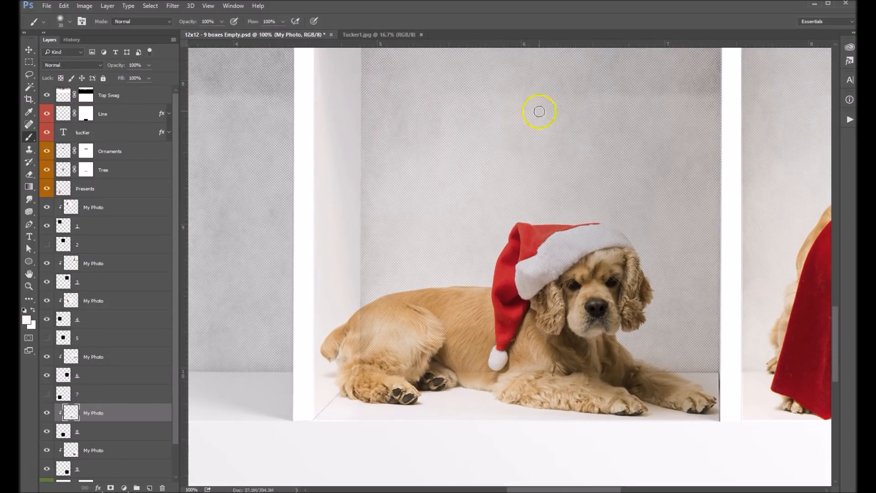
ctrl+click(476, 320)
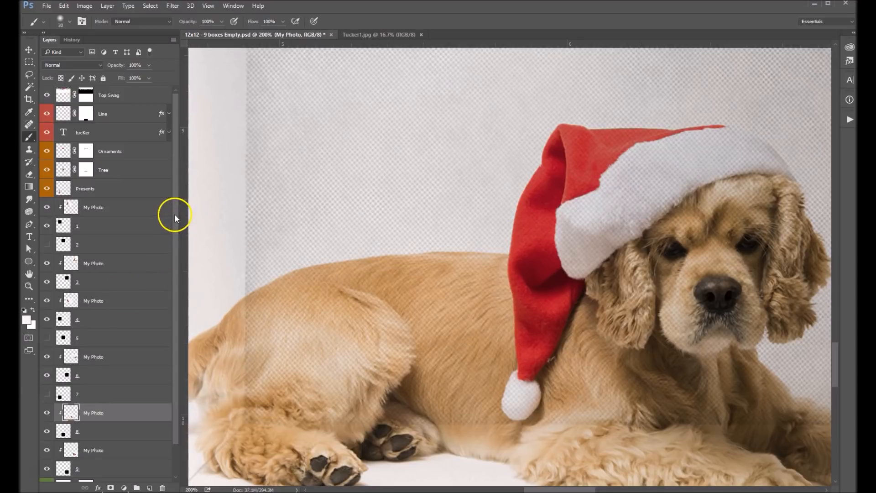
drag(174, 213, 174, 273)
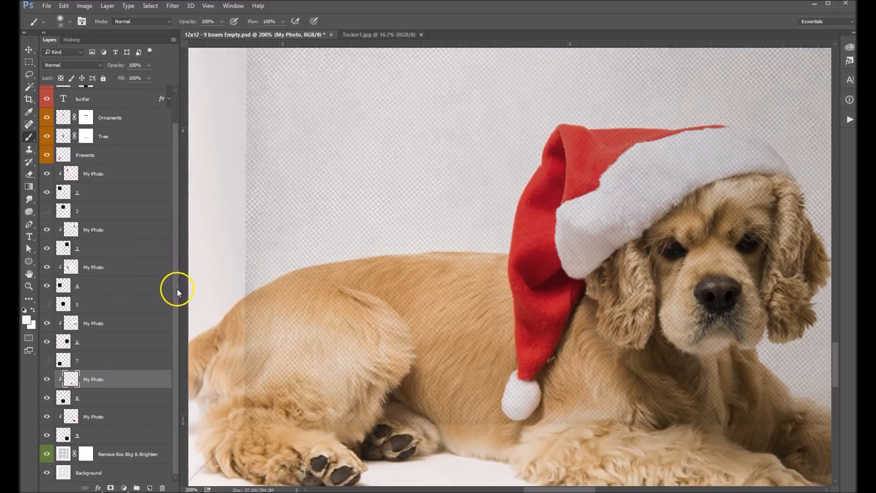
click(87, 454)
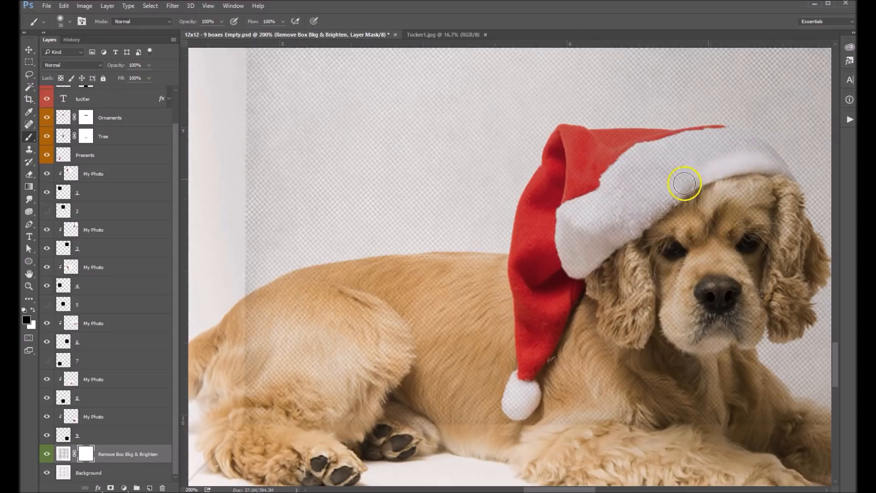
mouse_move(670, 169)
mouse_down()
mouse_move(615, 168)
mouse_move(604, 189)
mouse_move(642, 175)
mouse_move(615, 202)
mouse_move(633, 216)
mouse_move(681, 194)
mouse_move(604, 260)
mouse_move(600, 240)
mouse_move(581, 237)
mouse_move(564, 221)
mouse_move(553, 245)
mouse_move(592, 263)
mouse_move(614, 256)
mouse_up()
mouse_move(761, 137)
mouse_down()
mouse_move(745, 164)
mouse_move(780, 178)
mouse_move(753, 146)
mouse_move(721, 141)
mouse_move(576, 168)
mouse_move(587, 164)
mouse_move(573, 145)
mouse_move(630, 144)
mouse_up()
mouse_move(721, 212)
mouse_down()
mouse_move(668, 218)
mouse_move(662, 246)
mouse_move(717, 263)
mouse_move(677, 283)
mouse_move(718, 281)
mouse_move(682, 328)
mouse_move(734, 340)
mouse_move(737, 274)
mouse_move(769, 208)
mouse_move(715, 201)
mouse_move(824, 239)
mouse_move(786, 212)
mouse_move(784, 262)
mouse_move(685, 227)
mouse_move(637, 259)
mouse_move(619, 329)
mouse_move(588, 381)
mouse_move(595, 221)
mouse_move(535, 337)
mouse_move(523, 397)
mouse_up()
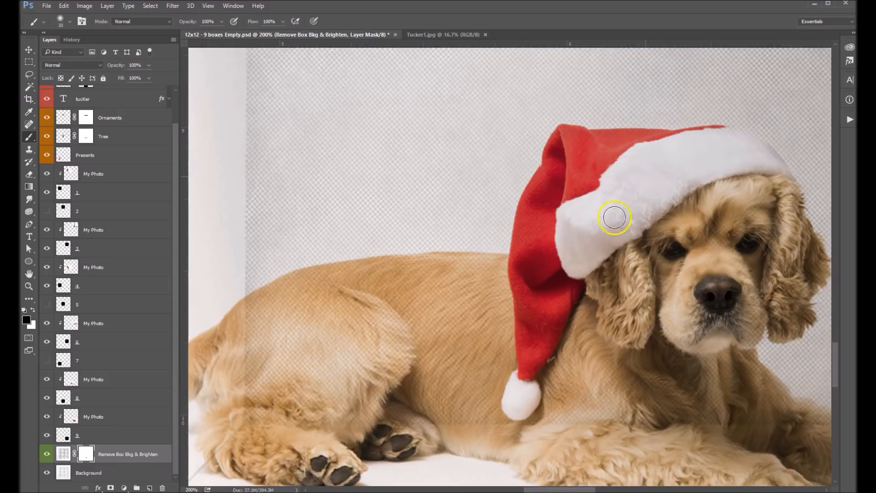
Continue painting black on the same mask over the body and front legs of the dog in box 8.
mouse_move(293, 338)
mouse_down()
mouse_move(318, 329)
mouse_move(307, 365)
mouse_move(280, 341)
mouse_move(283, 325)
mouse_move(250, 309)
mouse_move(236, 432)
mouse_move(215, 454)
mouse_move(263, 375)
mouse_move(263, 353)
mouse_move(255, 407)
mouse_move(277, 410)
mouse_move(260, 416)
mouse_move(816, 429)
mouse_move(701, 433)
mouse_move(678, 419)
mouse_move(572, 402)
mouse_move(637, 385)
mouse_move(634, 366)
mouse_move(619, 353)
mouse_move(560, 398)
mouse_move(508, 409)
mouse_move(508, 386)
mouse_move(487, 358)
mouse_move(497, 317)
mouse_move(459, 298)
mouse_move(476, 280)
mouse_move(502, 277)
mouse_move(366, 281)
mouse_move(296, 296)
mouse_move(256, 323)
mouse_move(301, 318)
mouse_move(338, 362)
mouse_move(275, 387)
mouse_move(309, 401)
mouse_move(383, 404)
mouse_move(368, 377)
mouse_move(448, 371)
mouse_move(473, 407)
mouse_move(434, 459)
mouse_move(346, 458)
mouse_move(446, 420)
mouse_move(418, 381)
mouse_move(451, 373)
mouse_up()
drag(427, 313, 463, 296)
mouse_move(419, 269)
mouse_down()
mouse_move(461, 268)
mouse_move(583, 303)
mouse_move(631, 338)
mouse_move(534, 247)
mouse_up()
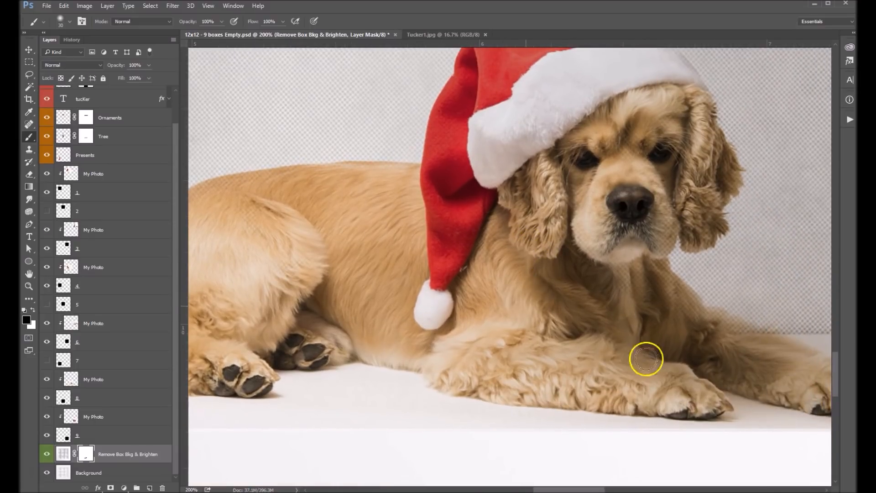
mouse_move(776, 356)
mouse_down()
mouse_move(708, 327)
mouse_move(664, 290)
mouse_move(630, 253)
mouse_move(639, 228)
mouse_up()
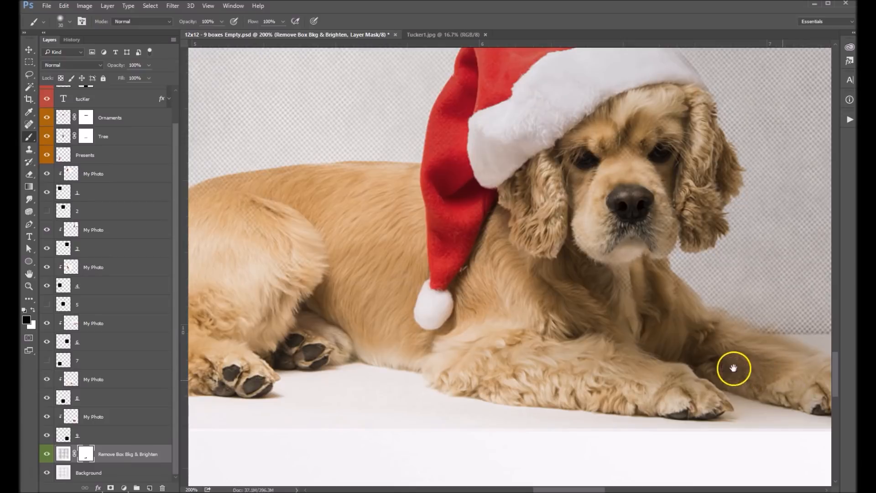
drag(730, 365, 577, 346)
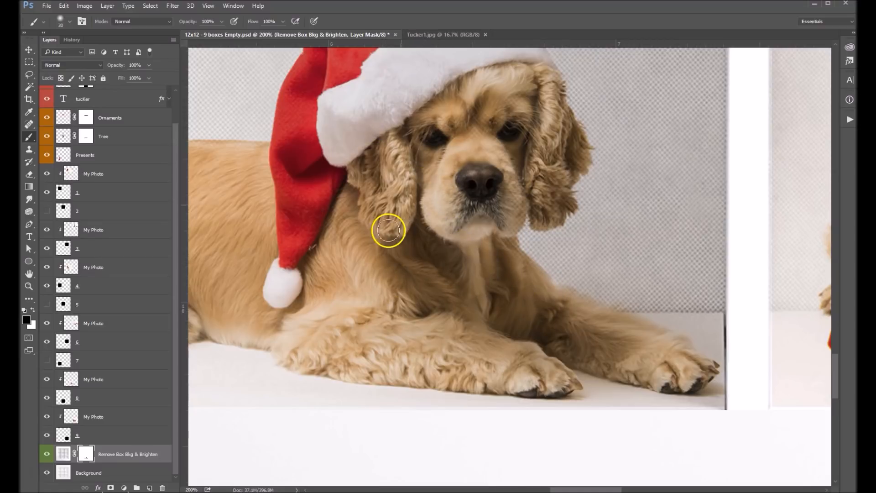
alt+click(311, 195)
alt+click(271, 191)
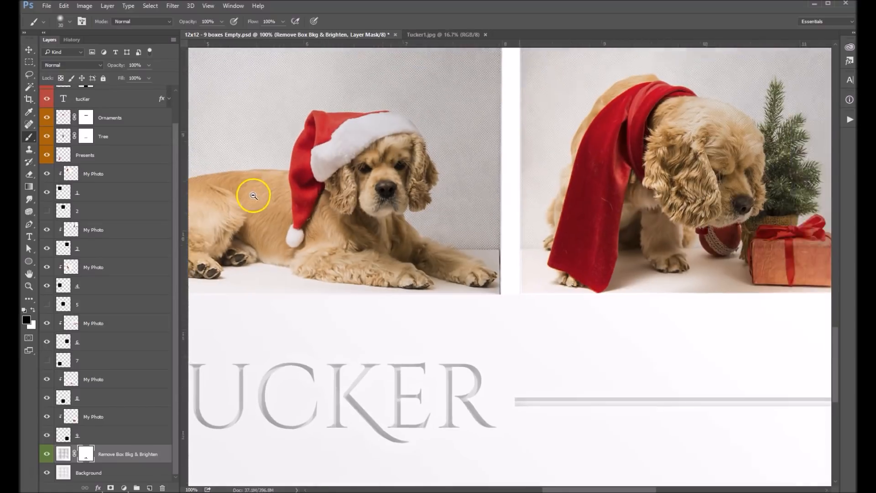
alt+click(239, 197)
ctrl+click(240, 200)
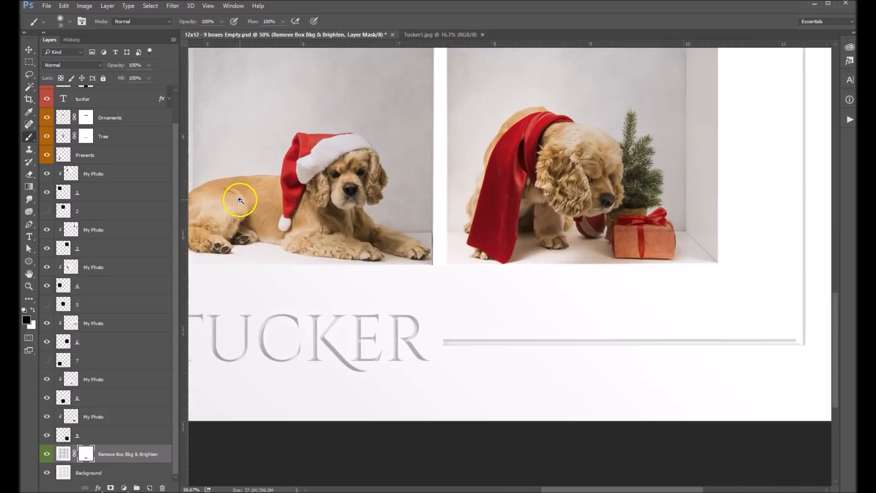
alt+click(240, 200)
alt+click(239, 201)
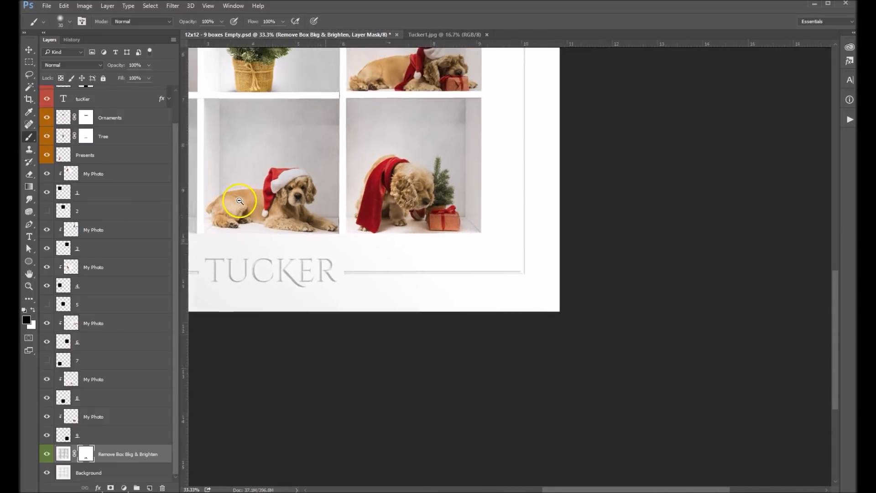
alt+click(287, 212)
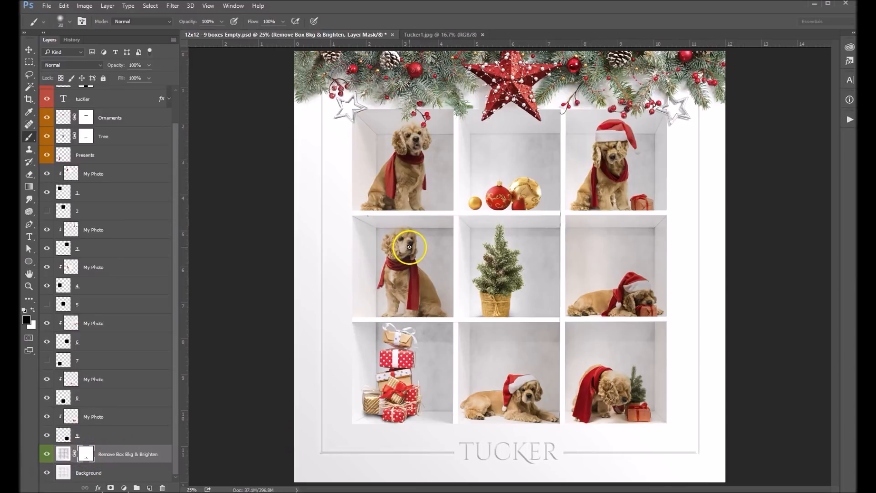
Paint black on the Remove Box Bkg & Brighten mask over the head of the dog in box 1.
ctrl+click(411, 134)
ctrl+click(404, 140)
ctrl+click(402, 141)
ctrl+click(402, 141)
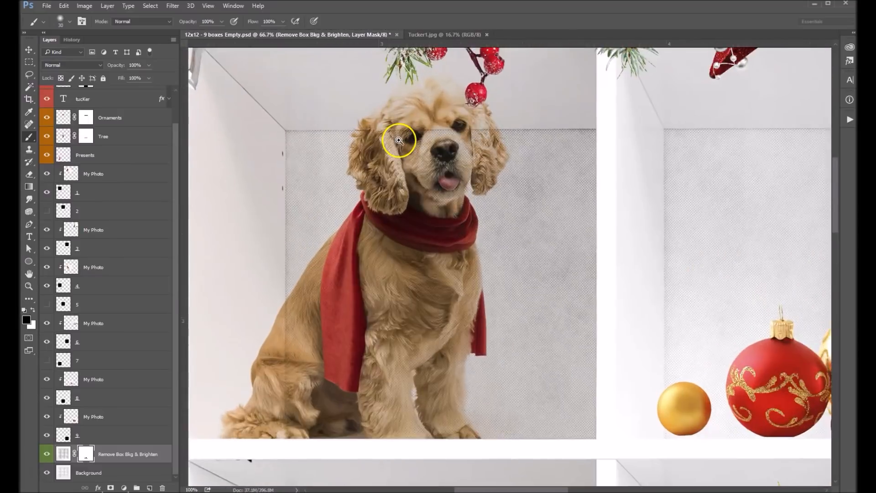
ctrl+click(405, 141)
mouse_move(469, 117)
mouse_down()
mouse_move(516, 134)
mouse_move(527, 158)
mouse_move(495, 239)
mouse_move(441, 153)
mouse_move(444, 189)
mouse_move(399, 162)
mouse_move(384, 121)
mouse_move(366, 107)
mouse_move(392, 227)
mouse_move(471, 250)
mouse_move(495, 229)
mouse_up()
drag(503, 151, 482, 247)
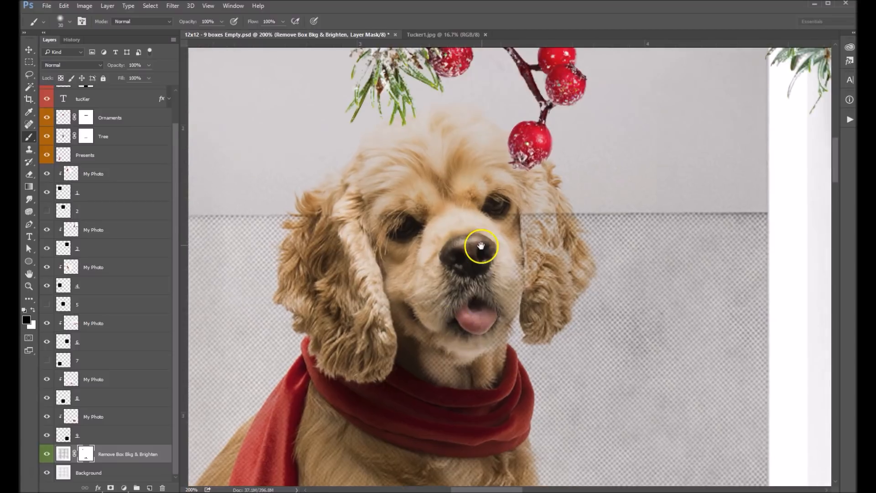
mouse_move(454, 192)
mouse_down()
mouse_move(452, 159)
mouse_move(489, 158)
mouse_move(470, 141)
mouse_move(428, 154)
mouse_move(439, 147)
mouse_move(422, 133)
mouse_move(400, 136)
mouse_move(386, 173)
mouse_move(380, 157)
mouse_move(349, 215)
mouse_move(378, 197)
mouse_move(338, 255)
mouse_move(326, 297)
mouse_move(311, 286)
mouse_move(316, 311)
mouse_move(511, 197)
mouse_move(536, 271)
mouse_move(561, 254)
mouse_move(538, 200)
mouse_move(558, 255)
mouse_move(542, 311)
mouse_move(561, 250)
mouse_move(539, 225)
mouse_move(521, 250)
mouse_move(497, 256)
mouse_move(500, 287)
mouse_move(509, 277)
mouse_move(500, 279)
mouse_move(483, 331)
mouse_move(447, 288)
mouse_move(420, 318)
mouse_move(382, 336)
mouse_move(461, 369)
mouse_move(470, 403)
mouse_up()
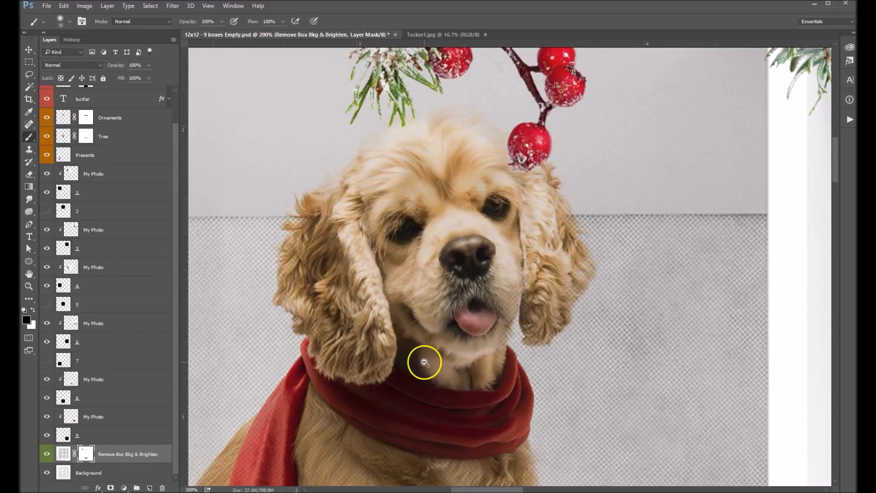
Paint black on the mask over the scarf and body of the dog in box 1 to clear the remaining wall texture.
alt+click(424, 361)
click(374, 406)
click(375, 407)
mouse_move(374, 407)
mouse_down()
mouse_move(458, 329)
mouse_move(536, 209)
mouse_move(622, 140)
mouse_move(622, 63)
mouse_move(570, 107)
mouse_move(644, 164)
mouse_move(701, 139)
mouse_move(741, 153)
mouse_move(757, 228)
mouse_move(483, 337)
mouse_up()
mouse_move(446, 225)
mouse_down()
mouse_move(425, 239)
mouse_move(412, 280)
mouse_move(356, 311)
mouse_move(298, 396)
mouse_move(285, 438)
mouse_move(356, 397)
mouse_up()
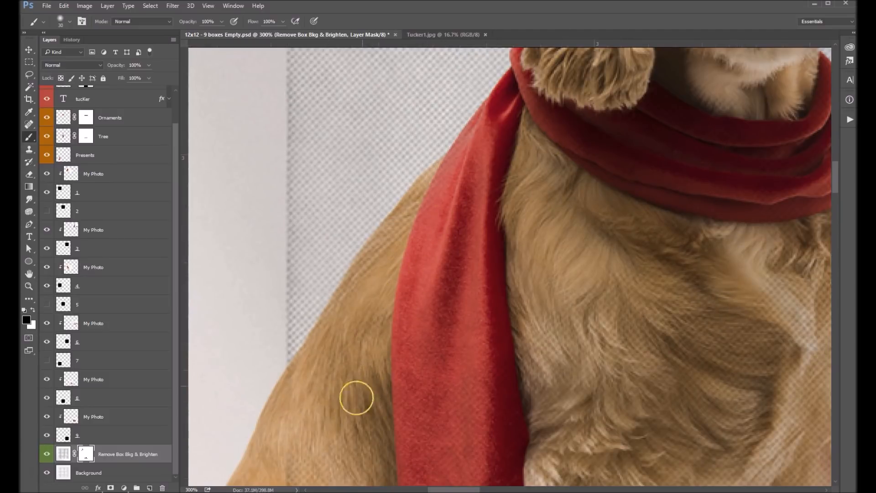
ctrl+alt+click(594, 362)
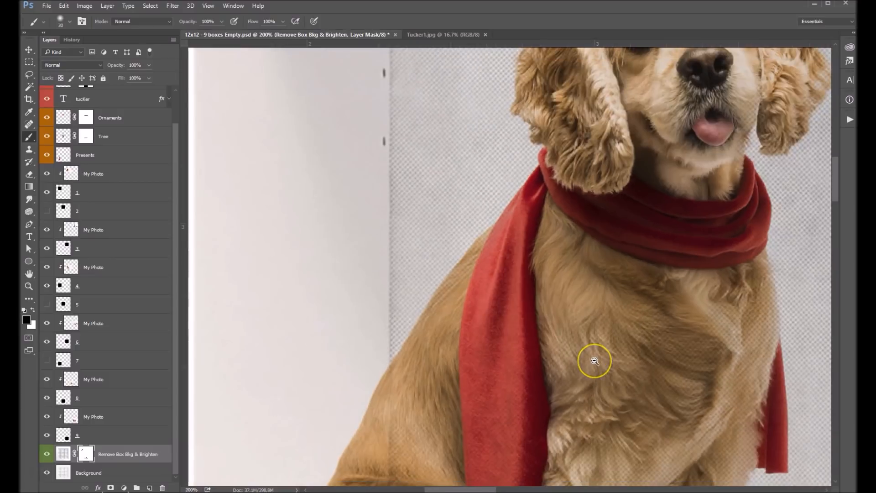
ctrl+alt+click(592, 359)
ctrl+alt+click(564, 386)
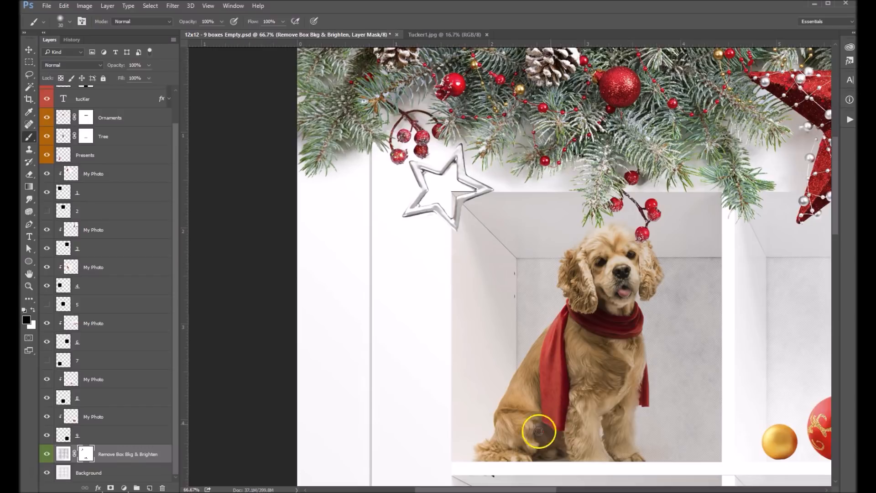
alt+click(650, 286)
alt+click(640, 285)
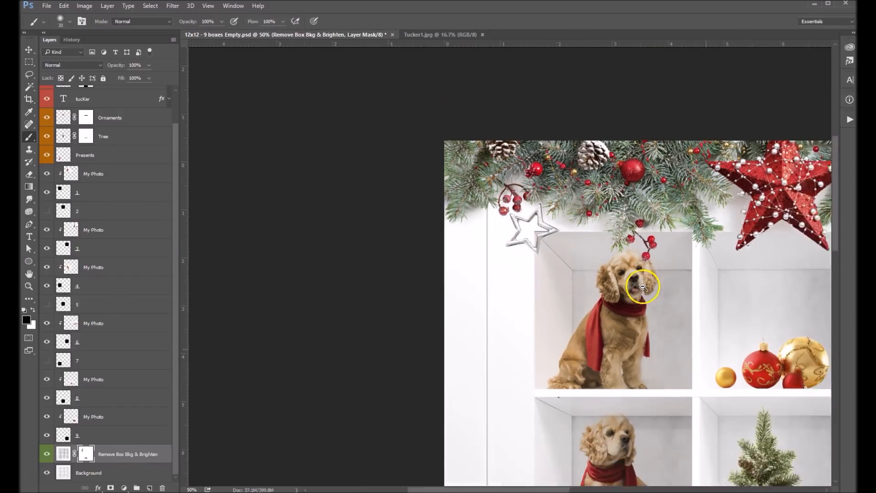
alt+click(642, 286)
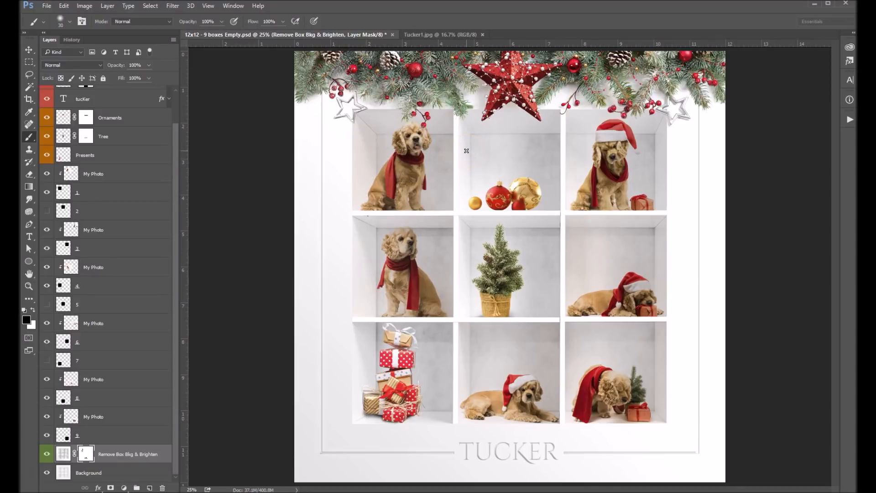
Replace the name text beneath the boxes with MAGGIE and commit the edit.
drag(177, 140, 176, 103)
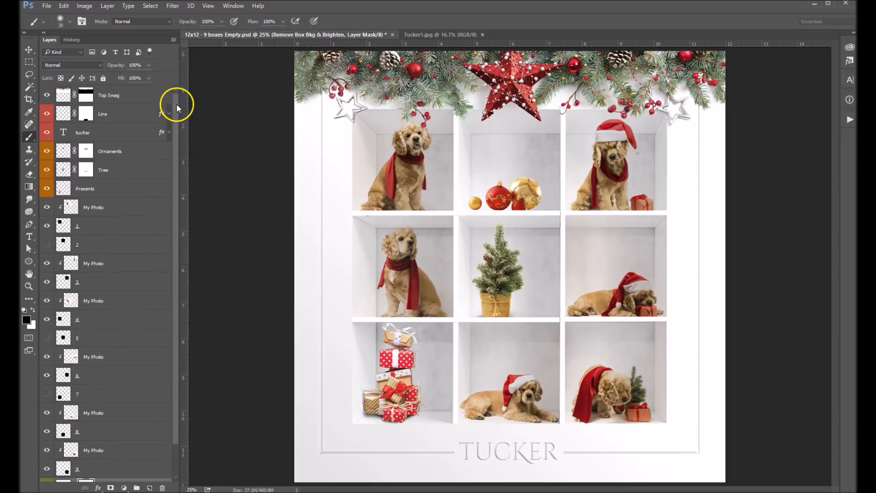
double_click(63, 132)
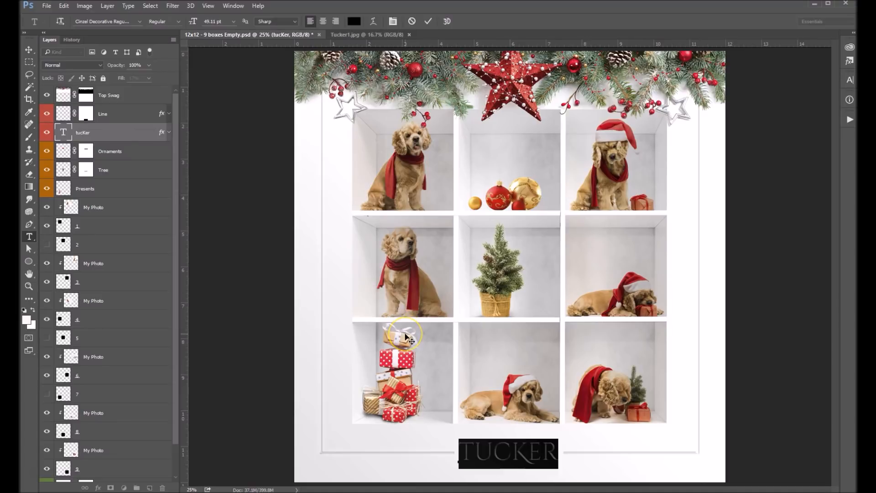
text(MAGGIE)
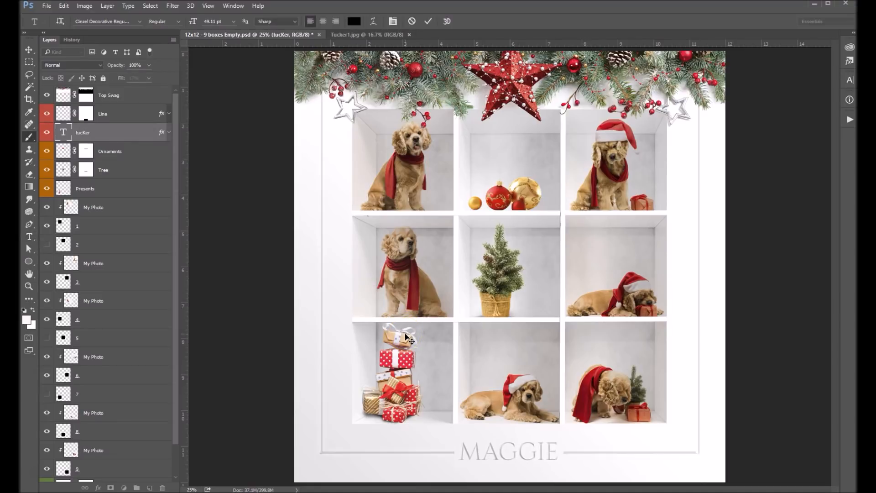
key(ctrl+Return)
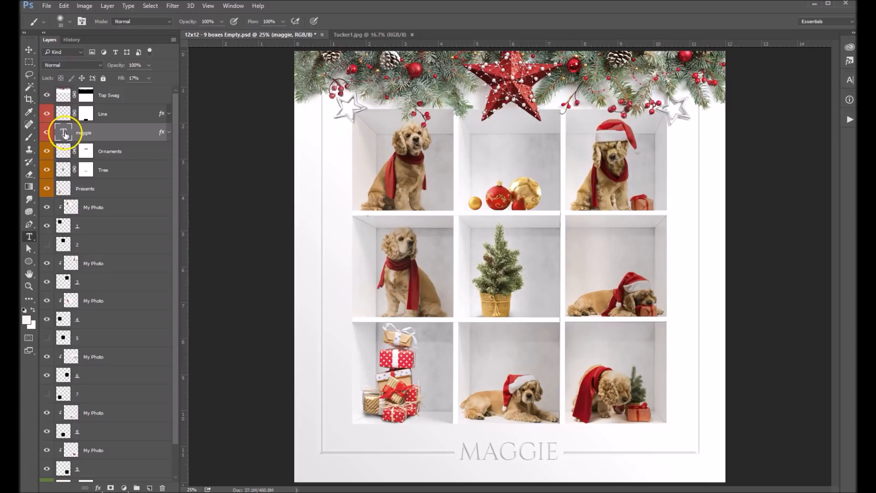
Extend the name text to MAGGIE MAE, center-align it, and activate the Move tool.
double_click(64, 133)
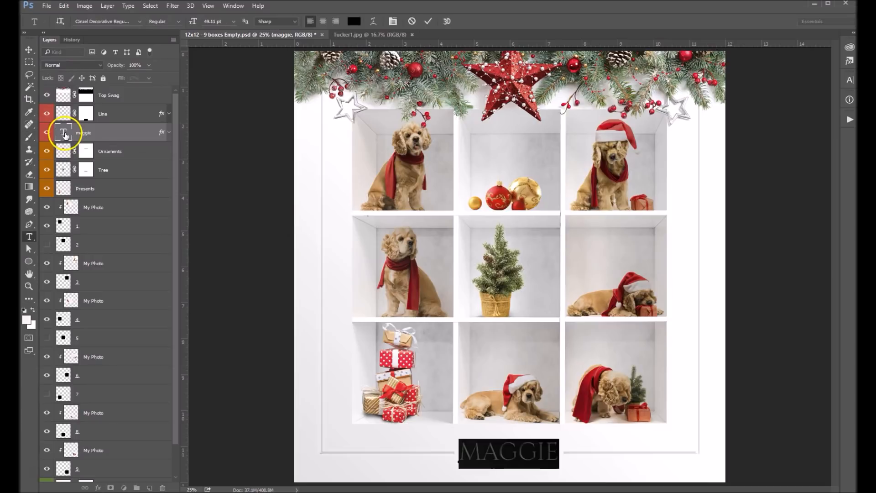
click(556, 448)
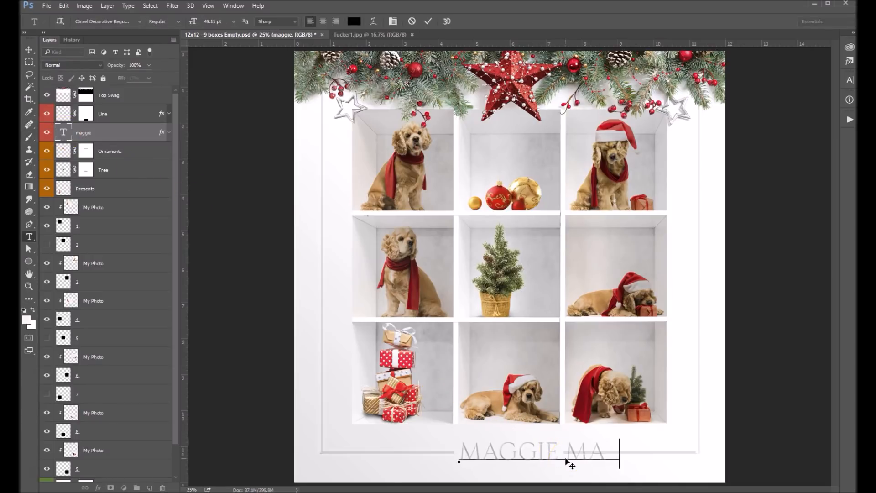
click(323, 21)
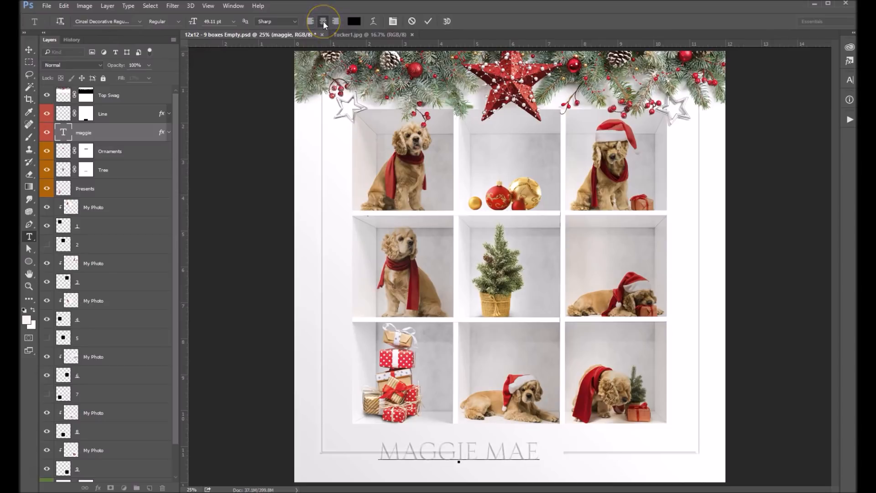
click(29, 50)
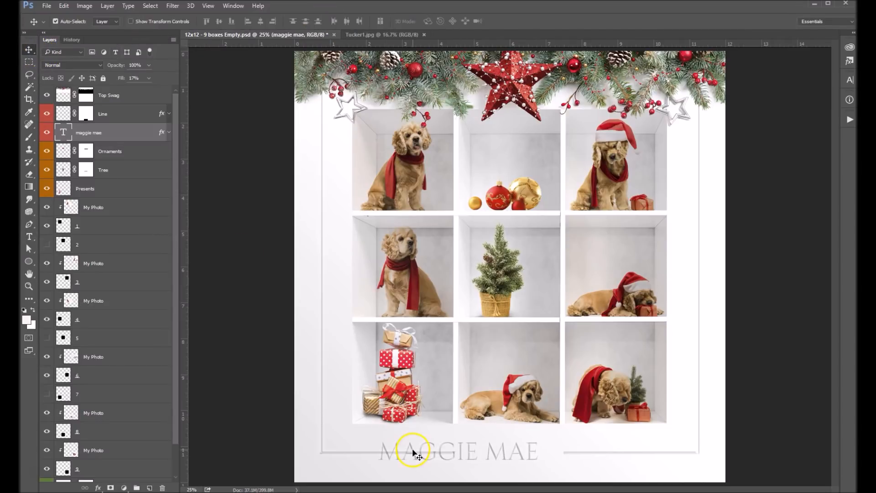
Move the MAGGIE MAE text to the center beneath the boxes, and marquee-select the area around it on the Line layer's mask.
drag(418, 453, 464, 456)
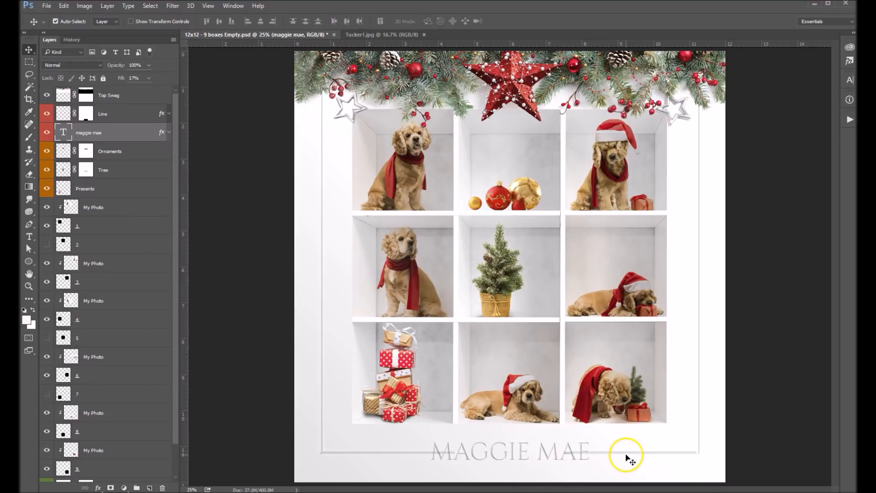
click(86, 114)
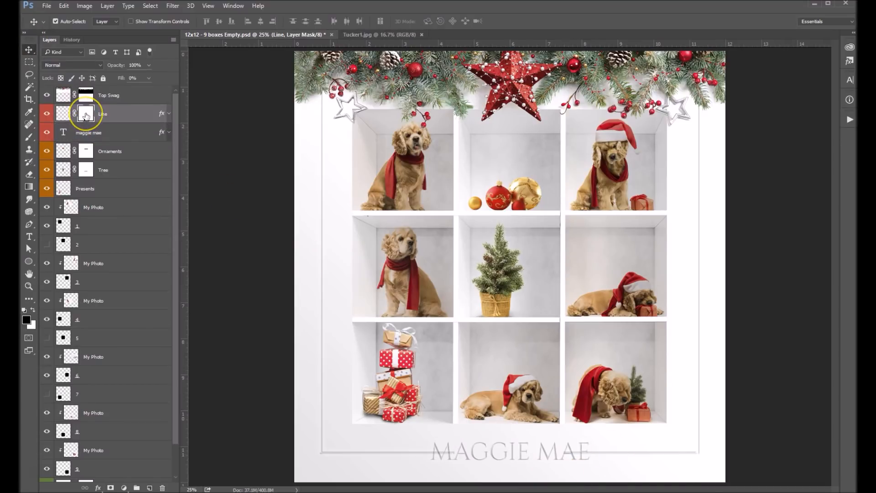
click(29, 62)
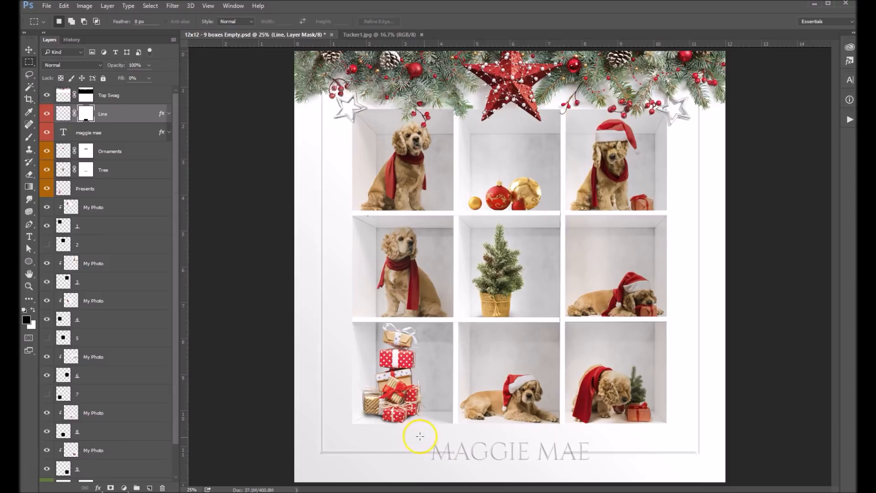
drag(424, 438, 595, 465)
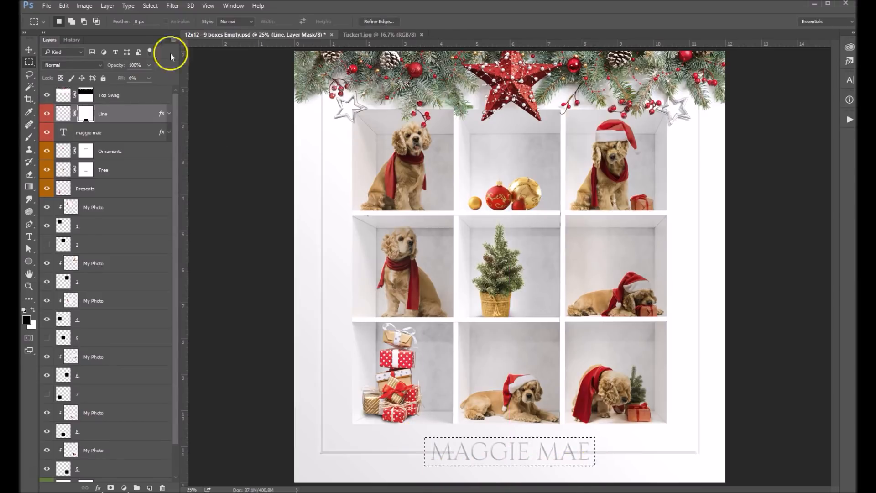
double_click(86, 116)
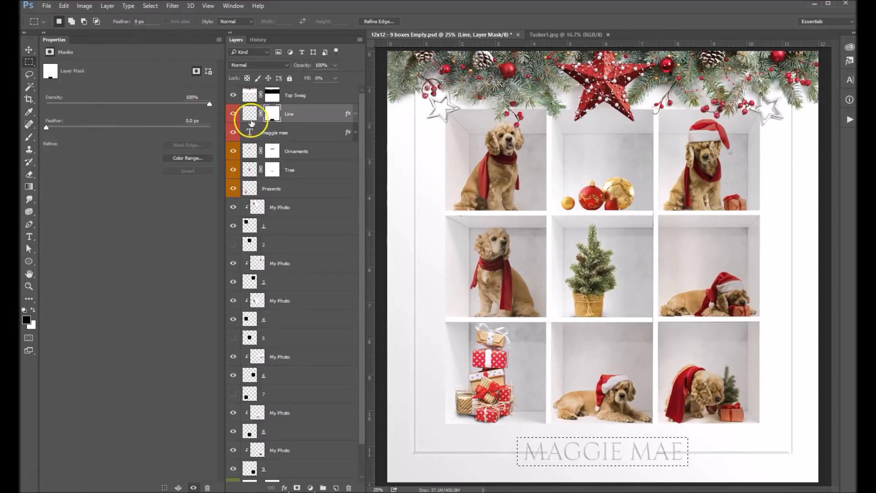
click(219, 40)
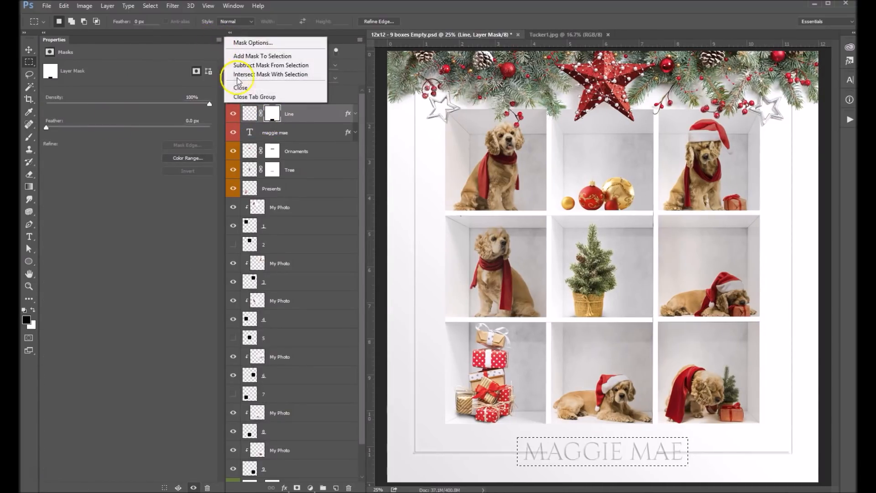
click(252, 97)
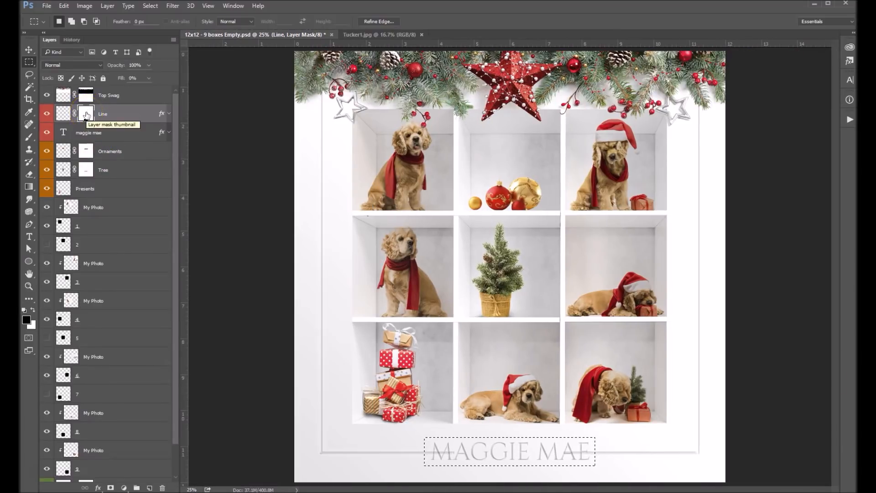
Fill the selected area of the Line layer's mask with Black to hide the line behind the name.
click(64, 7)
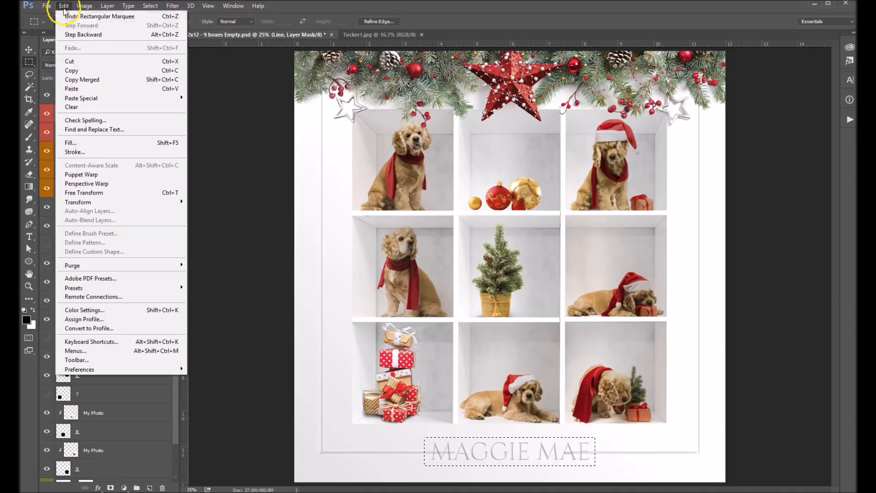
click(85, 144)
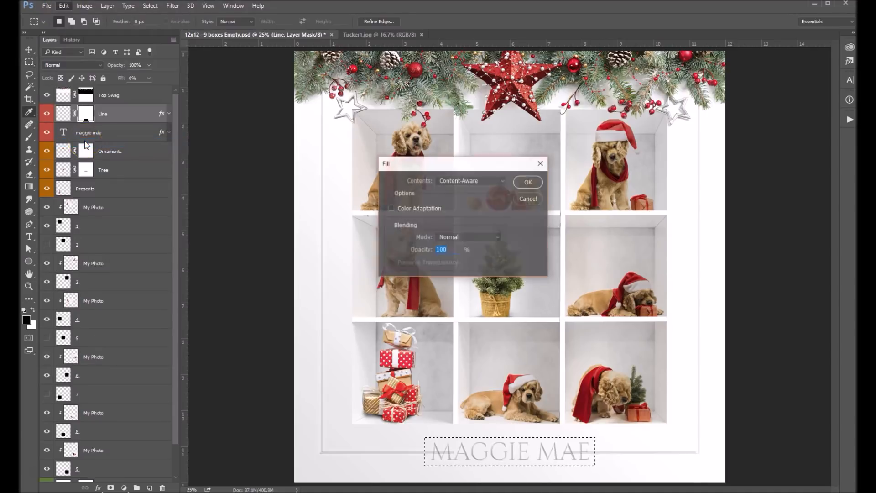
click(502, 182)
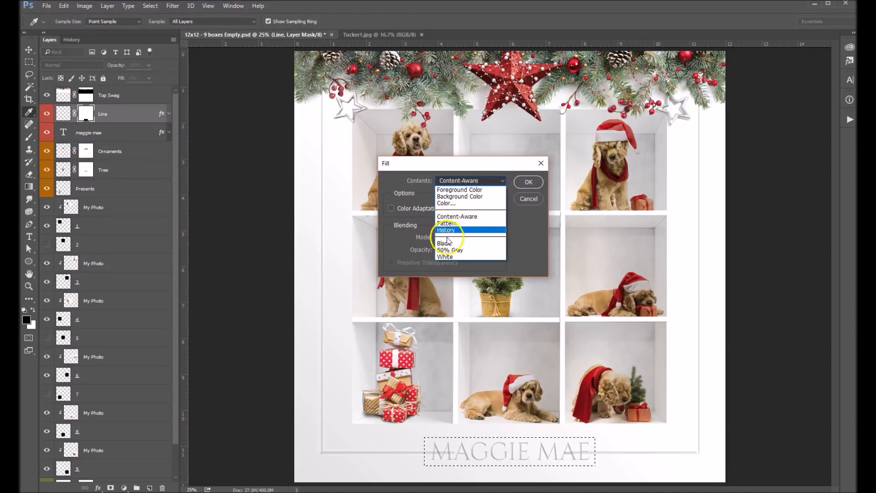
click(458, 242)
click(532, 187)
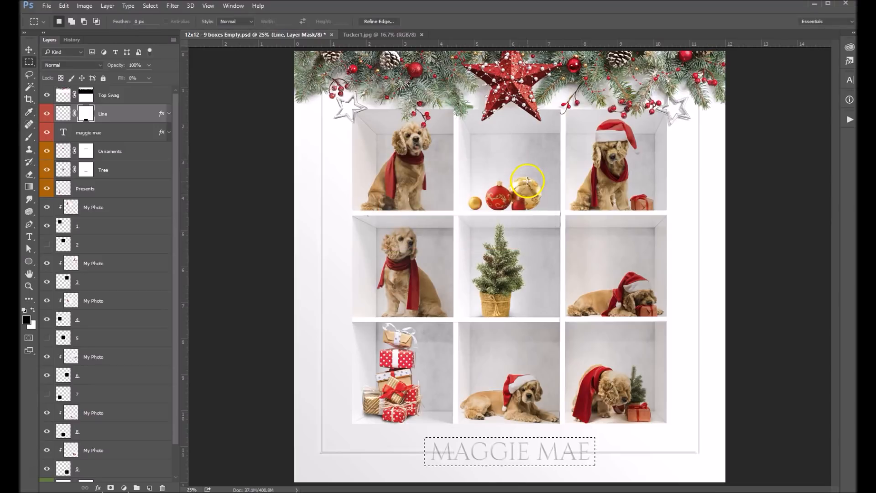